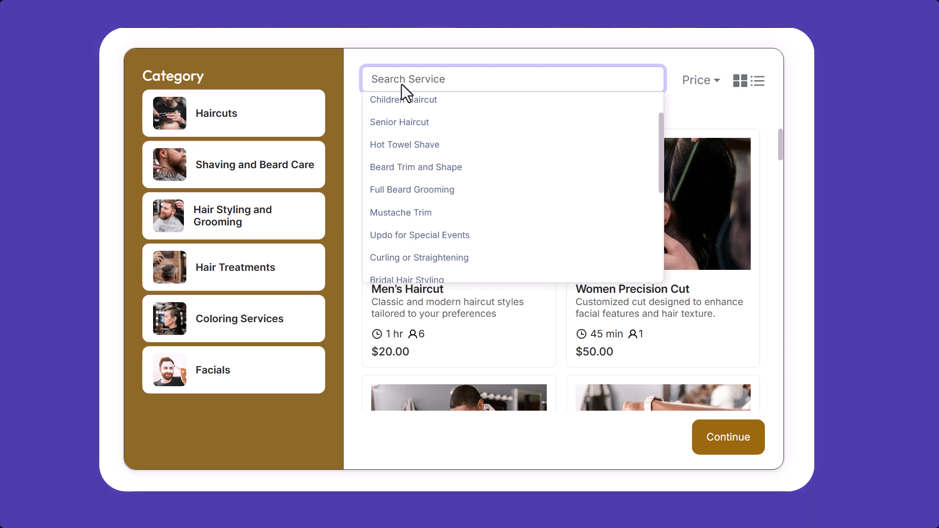
# Search the booking form's services for "bri" and choose Bridal Hair Styling.
pyautogui.write('bri')
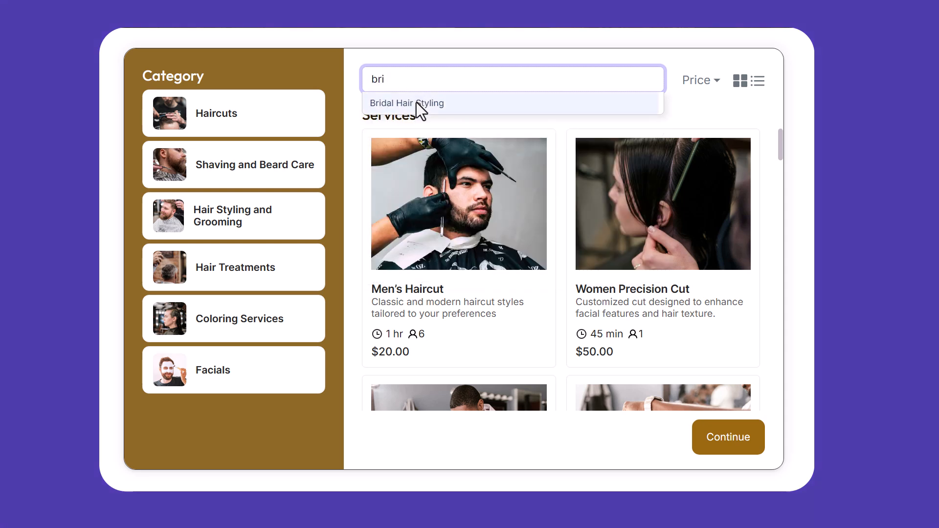
pyautogui.click(416, 102)
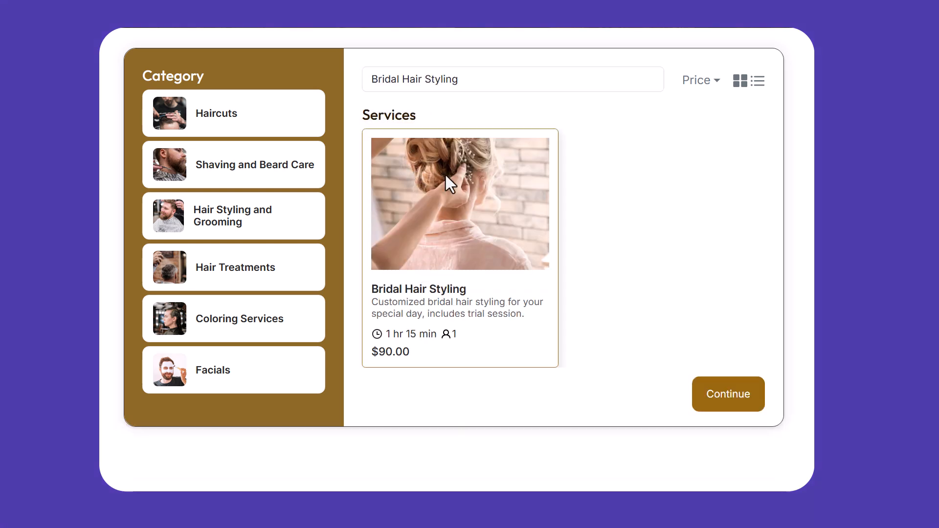
# Filter the services to a price range of $52 to $81, and switch the results to list view and back to grid view.
pyautogui.click(708, 82)
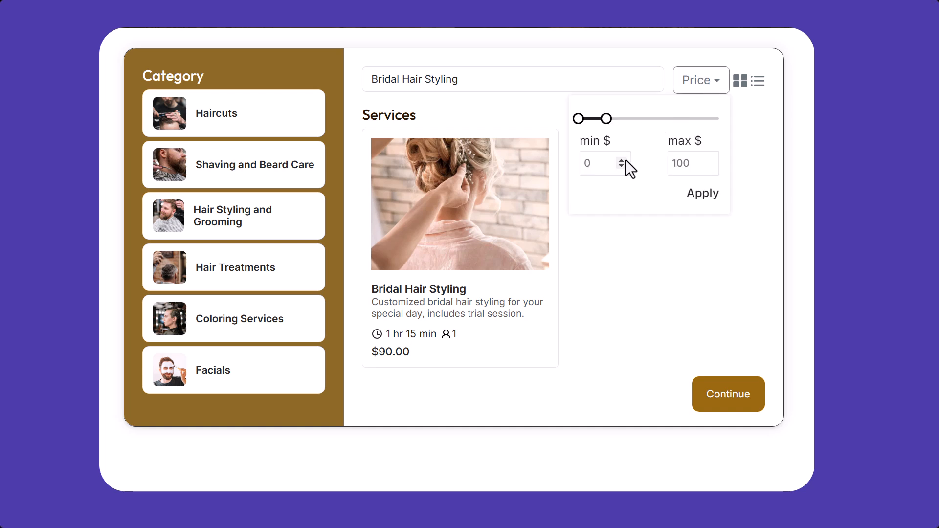
pyautogui.moveTo(584, 121); pyautogui.dragTo(602, 119)
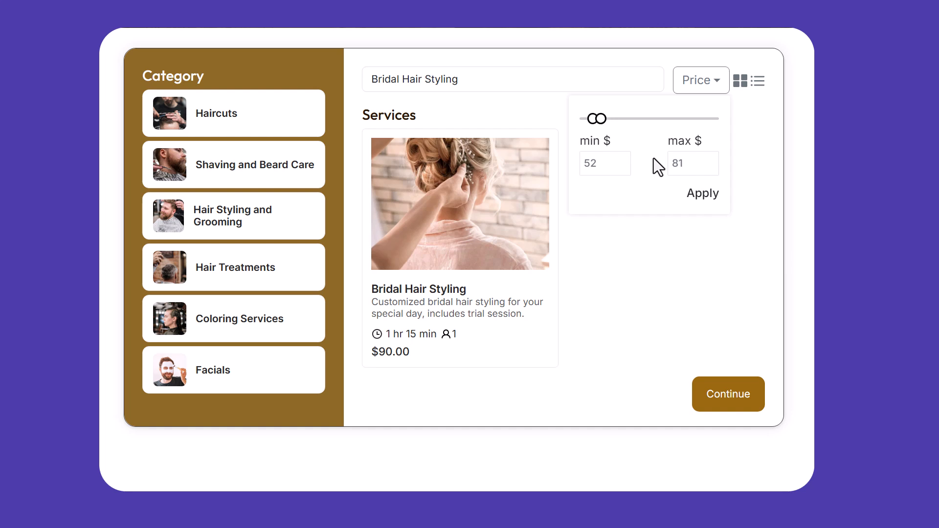
pyautogui.click(700, 195)
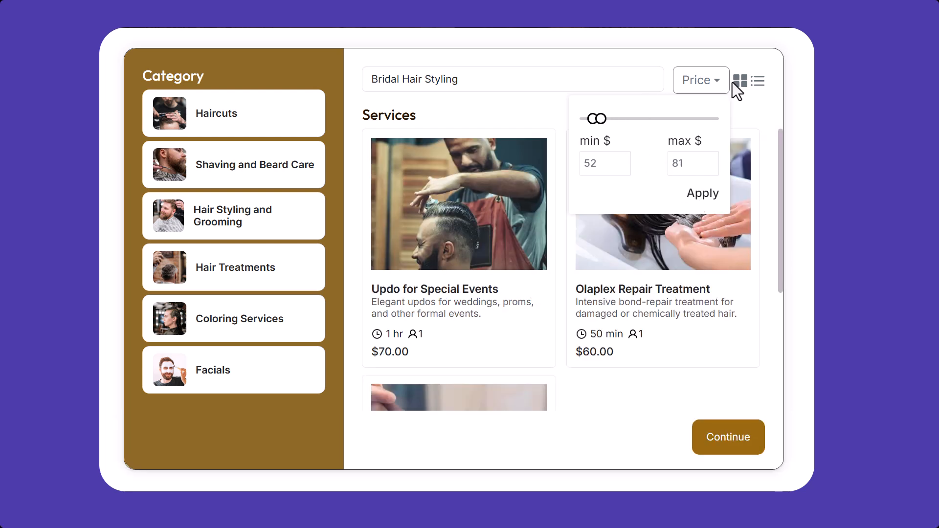
pyautogui.click(759, 83)
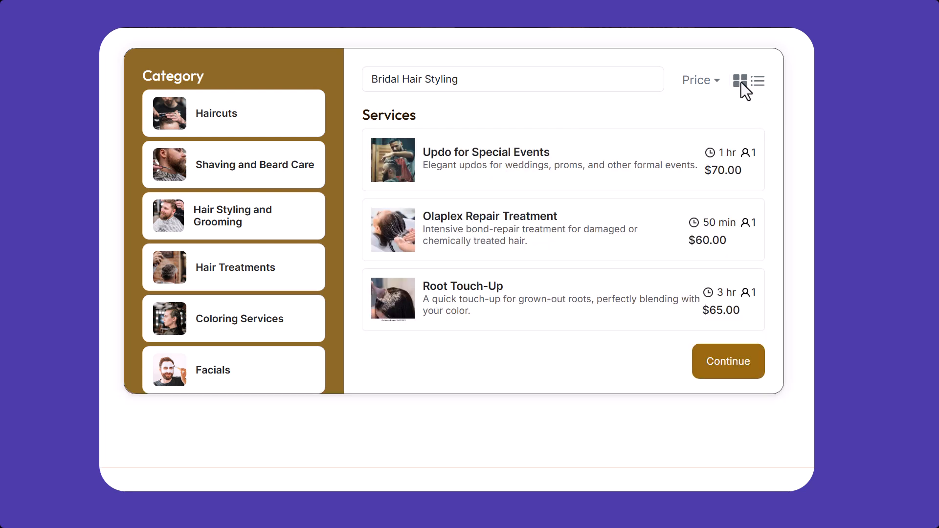
pyautogui.click(741, 82)
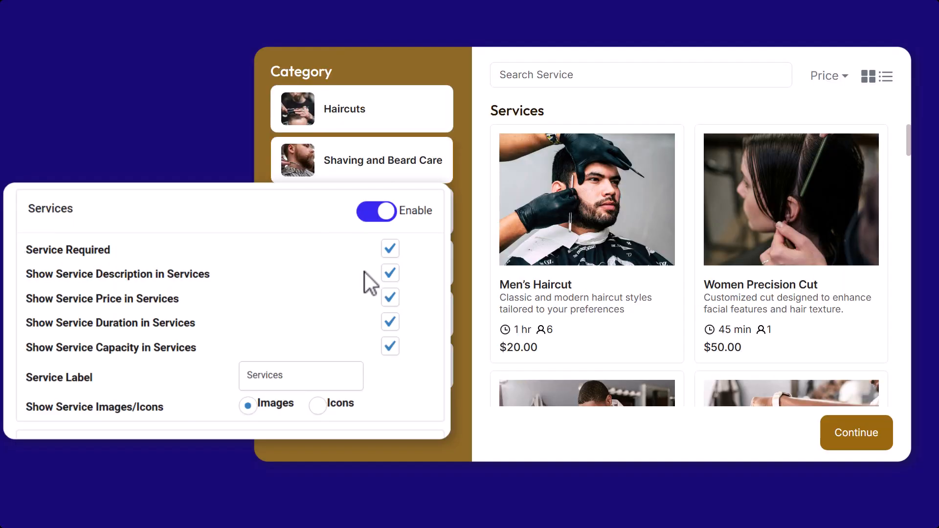
# Turn the service description, price, duration and capacity display off and back on, one option at a time.
pyautogui.click(389, 276)
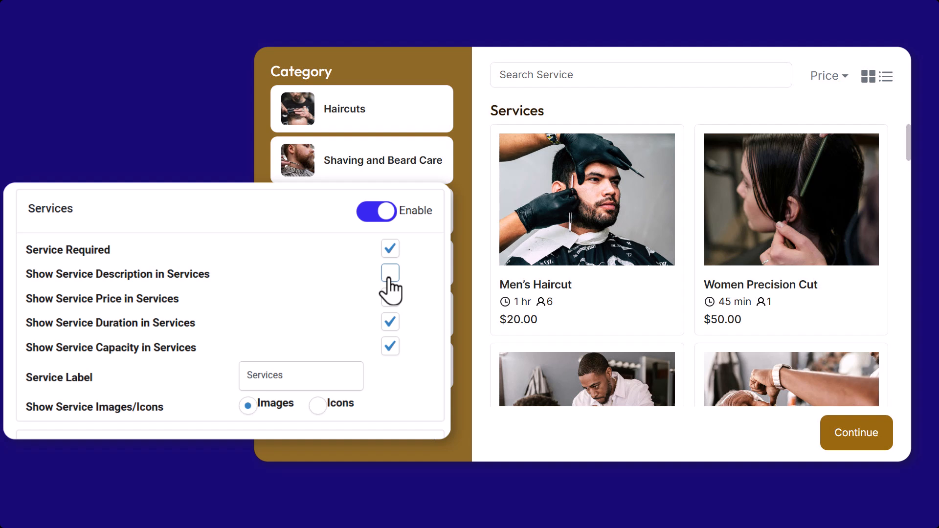
pyautogui.click(389, 274)
pyautogui.click(390, 299)
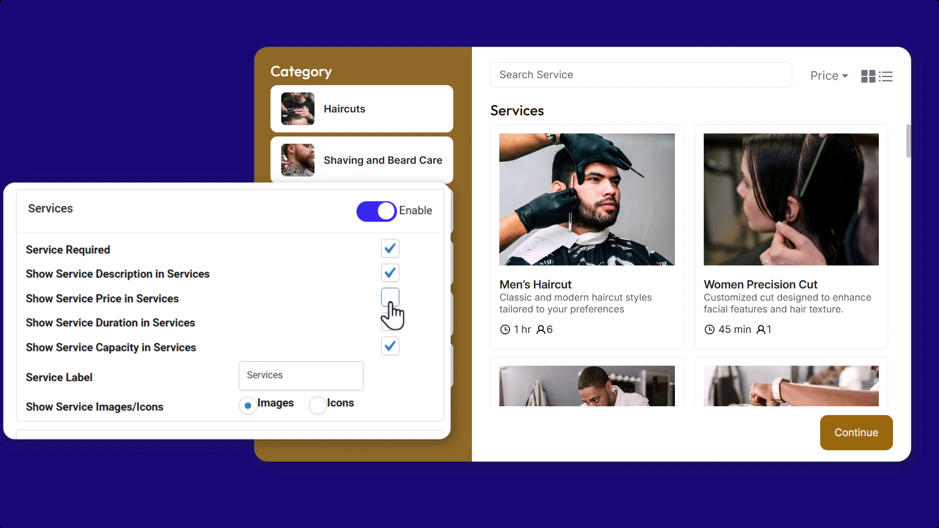
pyautogui.click(390, 300)
pyautogui.click(391, 323)
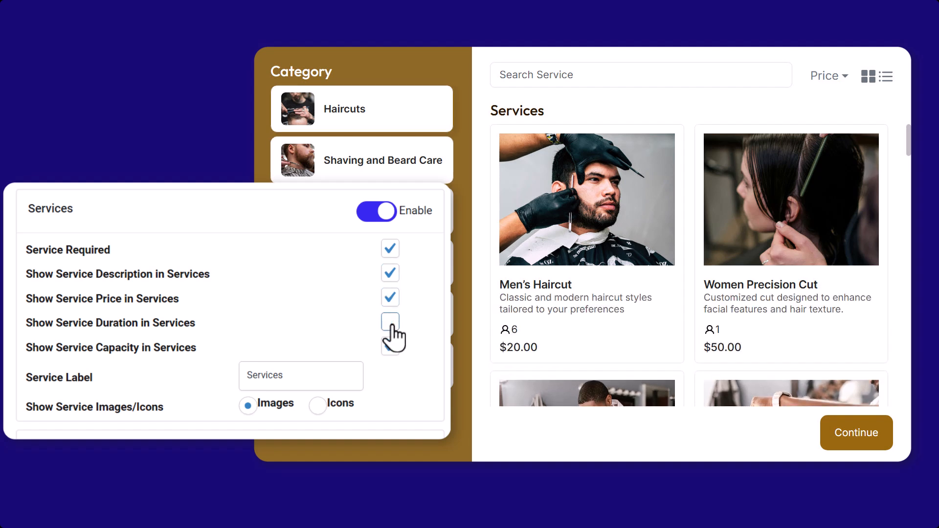
pyautogui.click(391, 323)
pyautogui.click(391, 347)
pyautogui.click(391, 348)
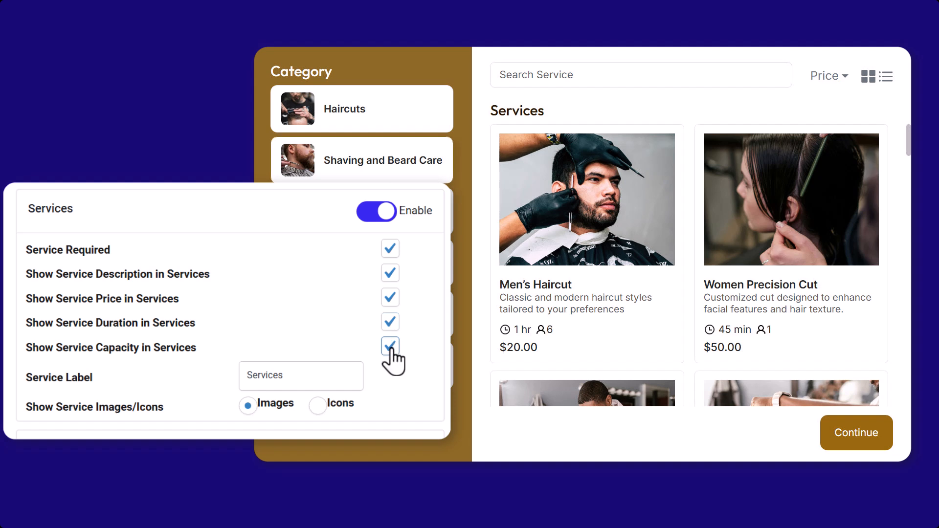
# Set the service label to "Barber Services" and choose icons instead of images for the services.
pyautogui.click(243, 378)
pyautogui.write('Ba')
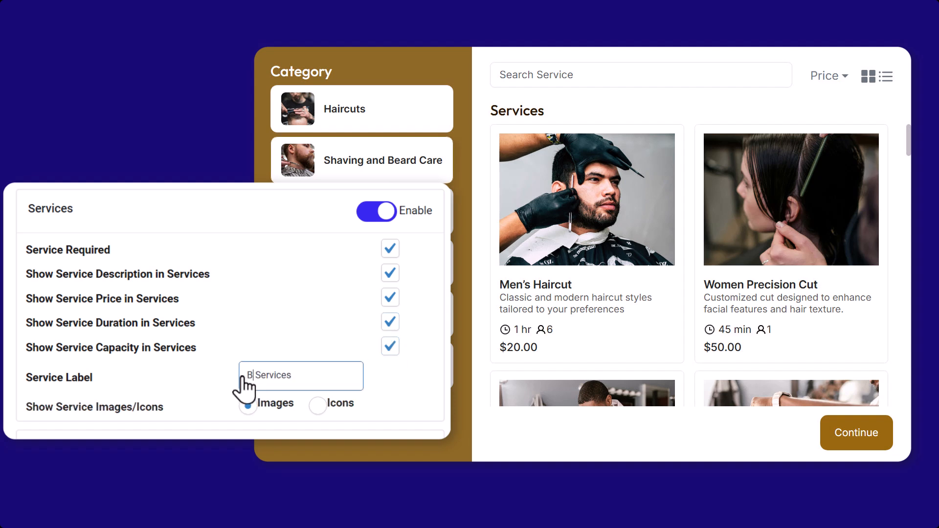
pyautogui.write('rber')
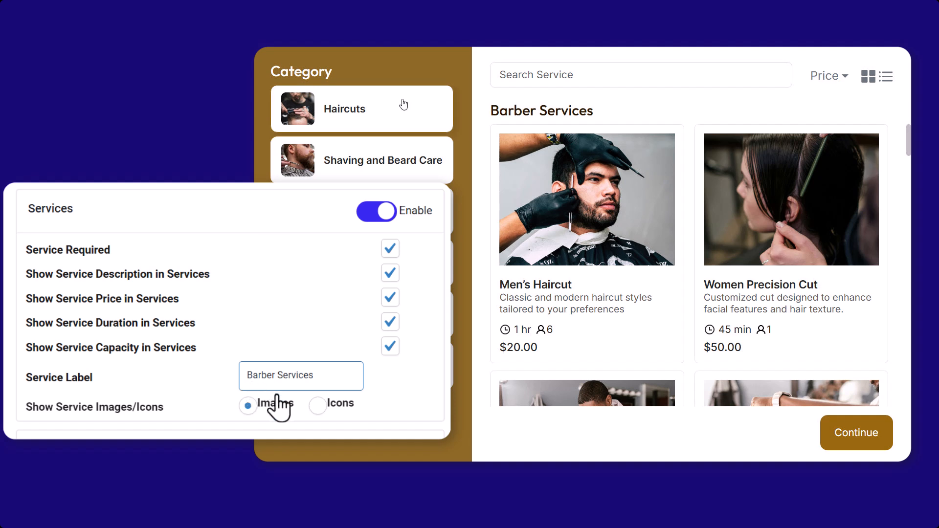
pyautogui.click(318, 405)
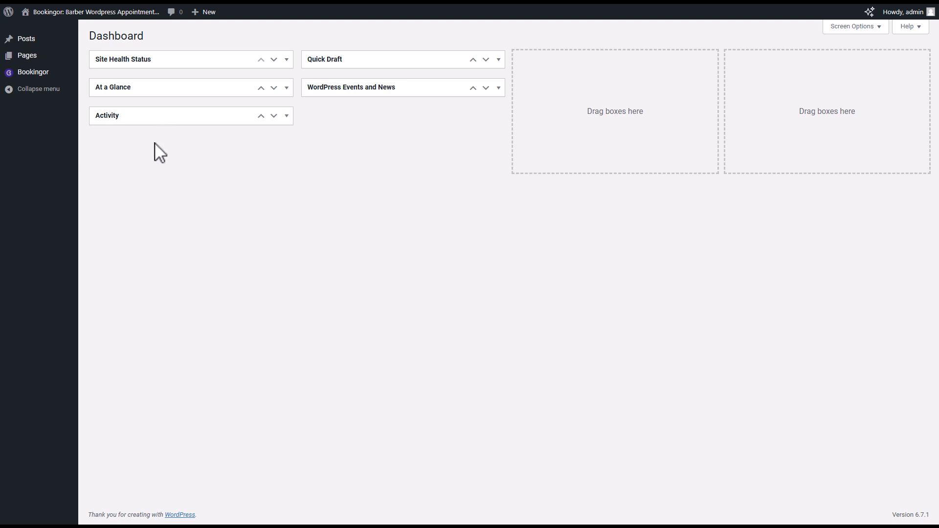
# In the WordPress dashboard, open Bookingor's form for adding a service and view the available categories.
pyautogui.moveTo(37, 73)
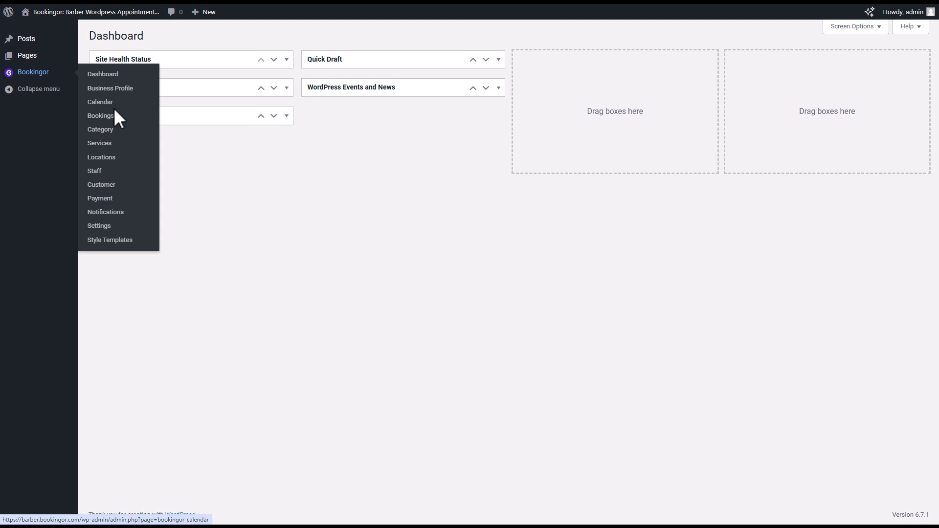
pyautogui.click(106, 142)
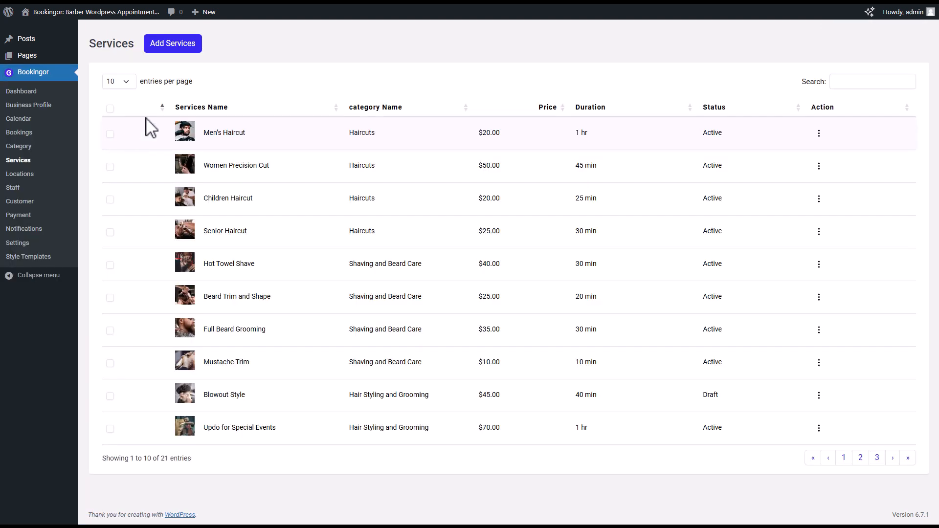
pyautogui.click(177, 55)
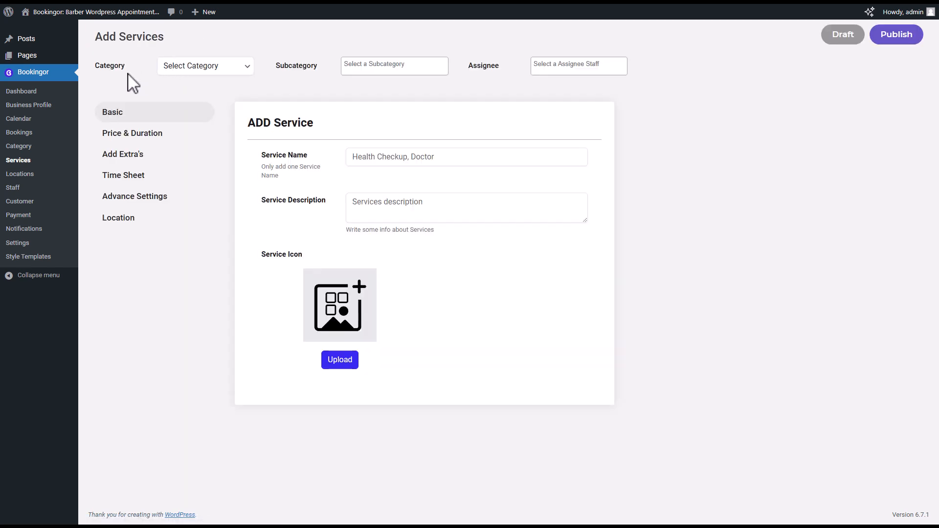
pyautogui.click(239, 68)
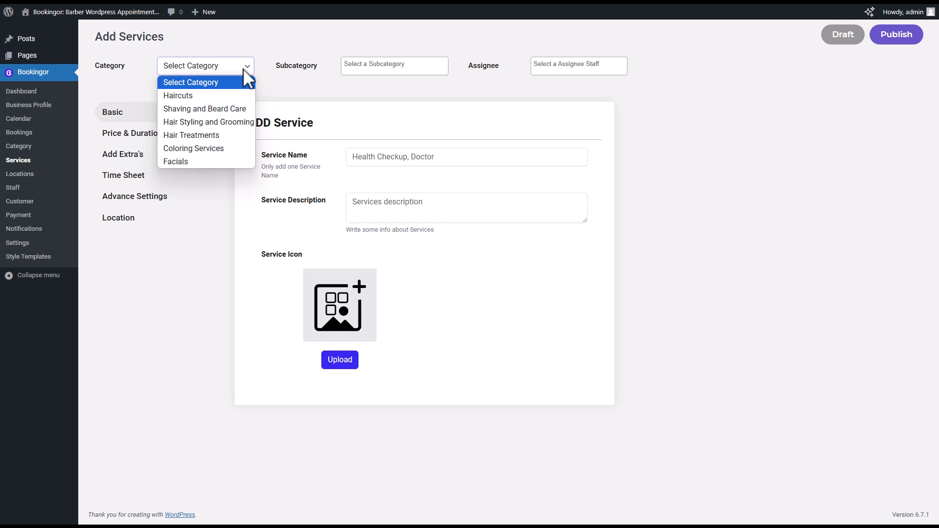
pyautogui.click(243, 69)
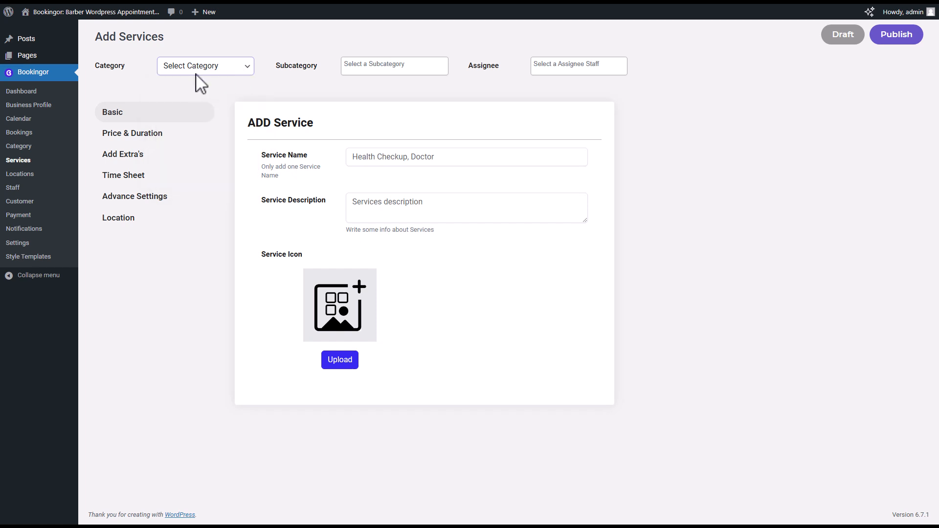
# Open the Facials category for editing and enable subcategories for it.
pyautogui.click(11, 147)
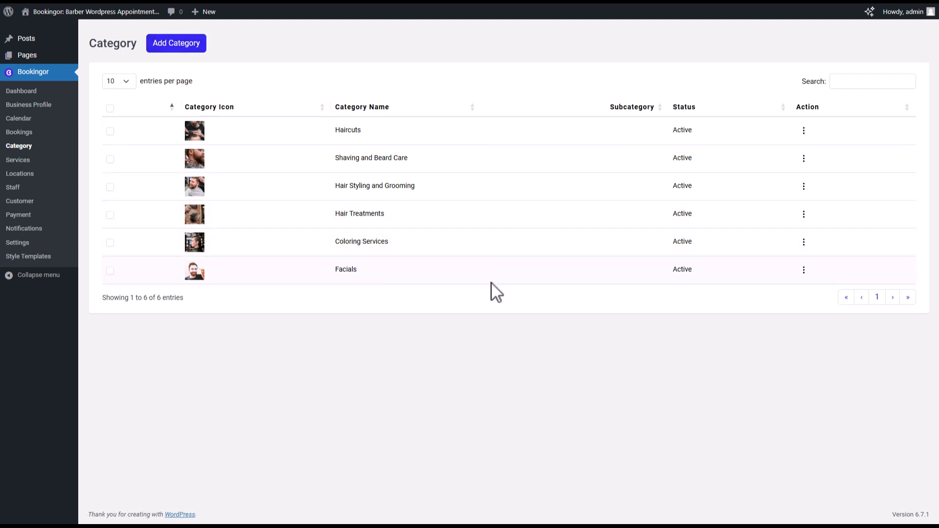
pyautogui.click(803, 273)
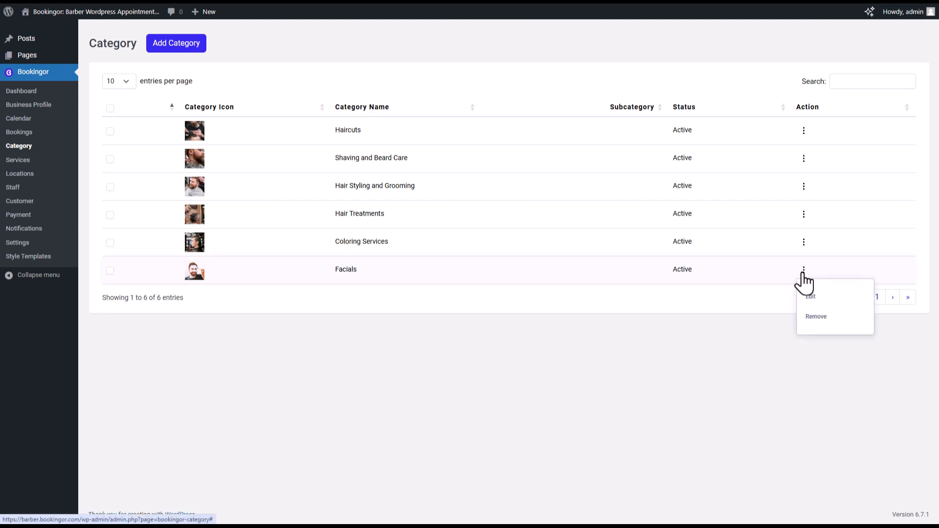
pyautogui.click(814, 313)
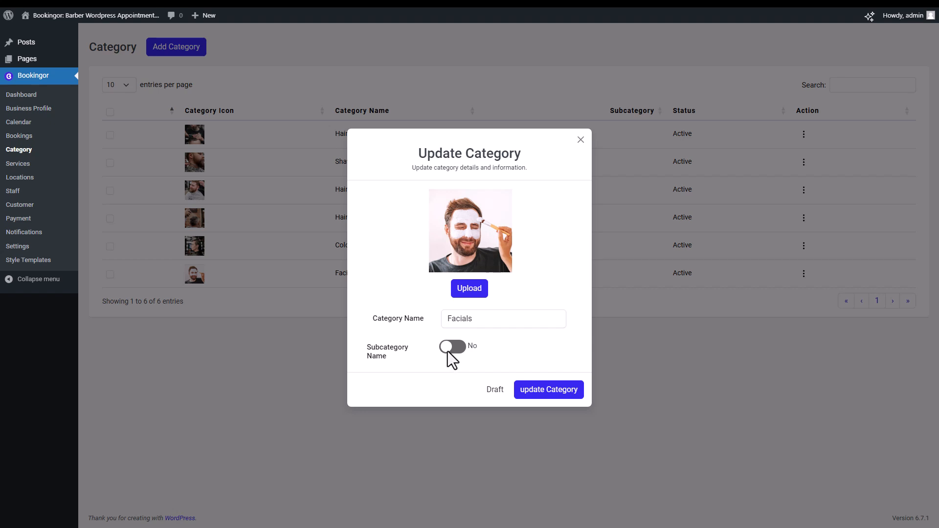
pyautogui.click(447, 350)
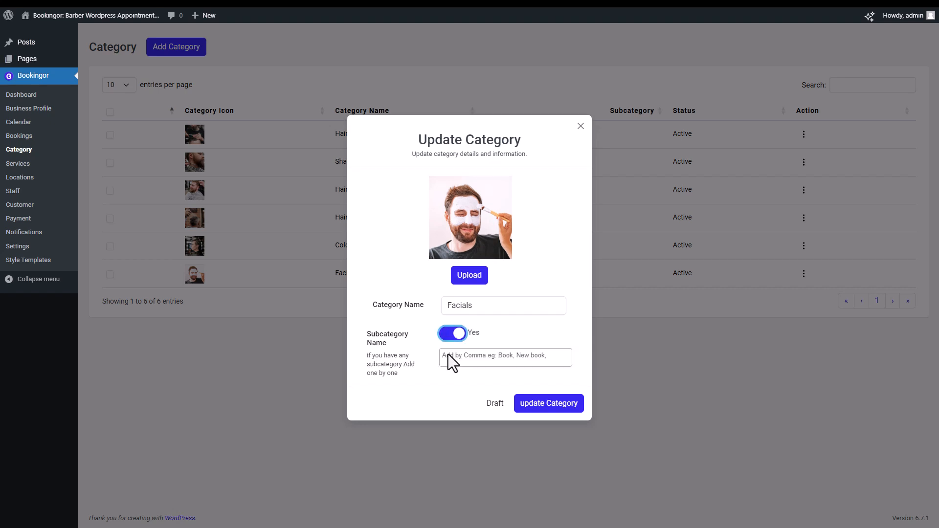
# Add the subcategories Anti aging Facial, Brightening Facial and Hydrating Facial to the Facials category and save the update.
pyautogui.click(448, 356)
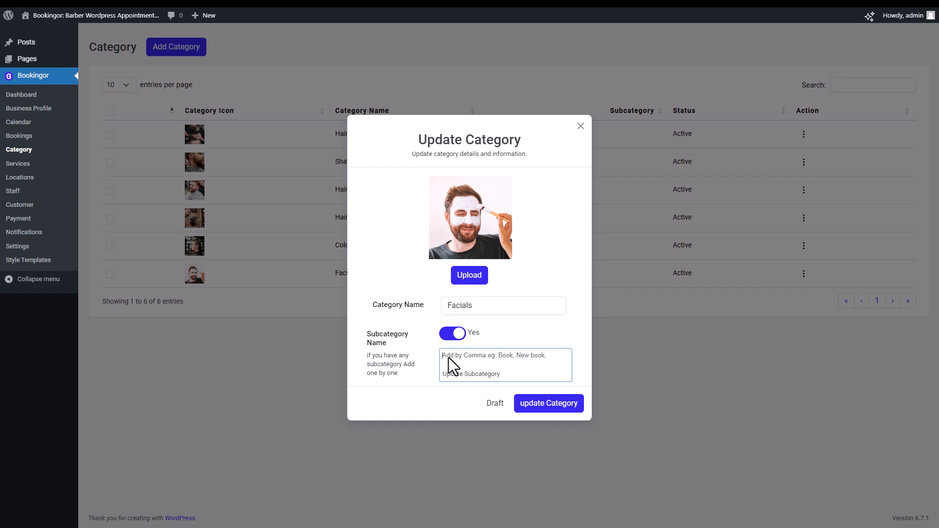
pyautogui.write('Anti aging Facial')
pyautogui.press('Return')
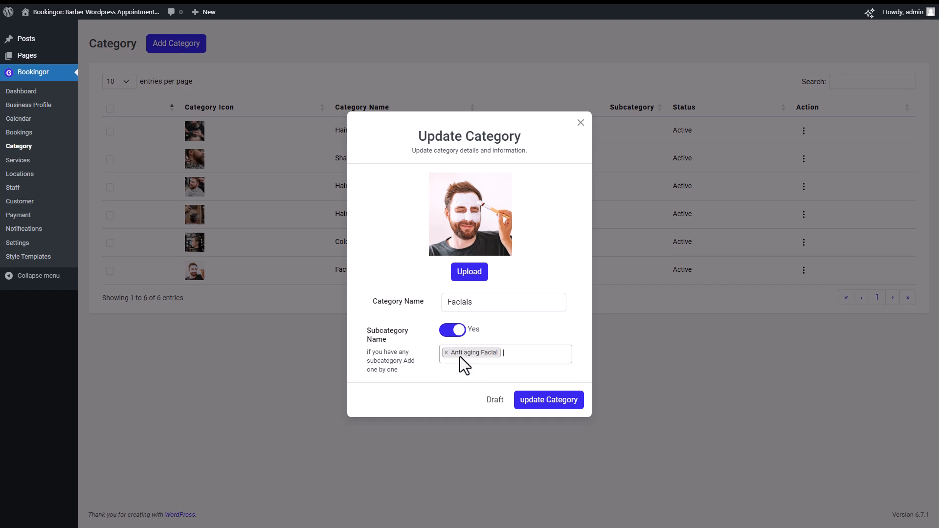
pyautogui.write('Brightening Facial')
pyautogui.press('Return')
pyautogui.write('Hydrating Facial')
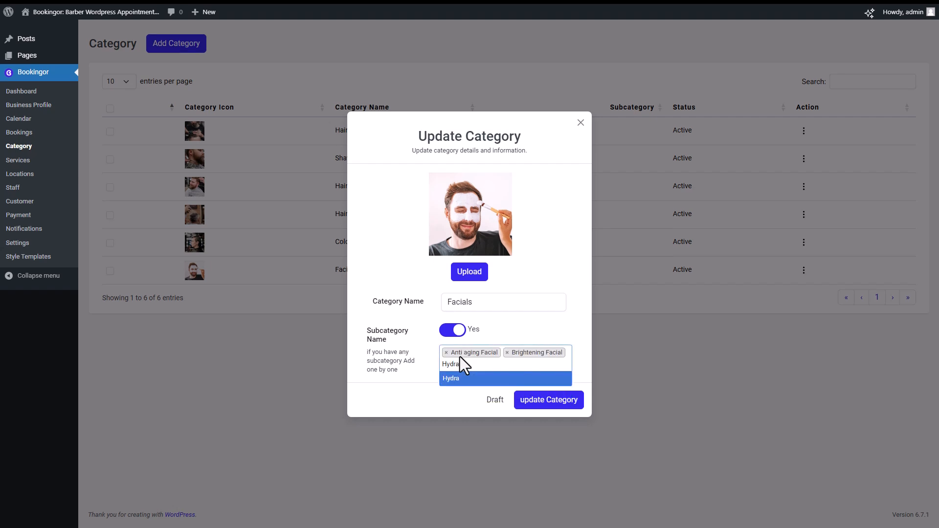
pyautogui.press('Return')
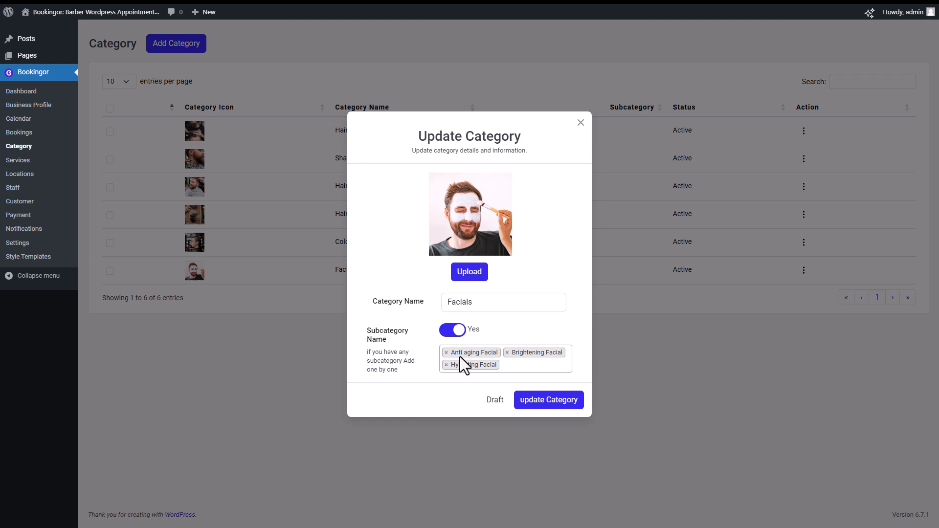
pyautogui.click(538, 404)
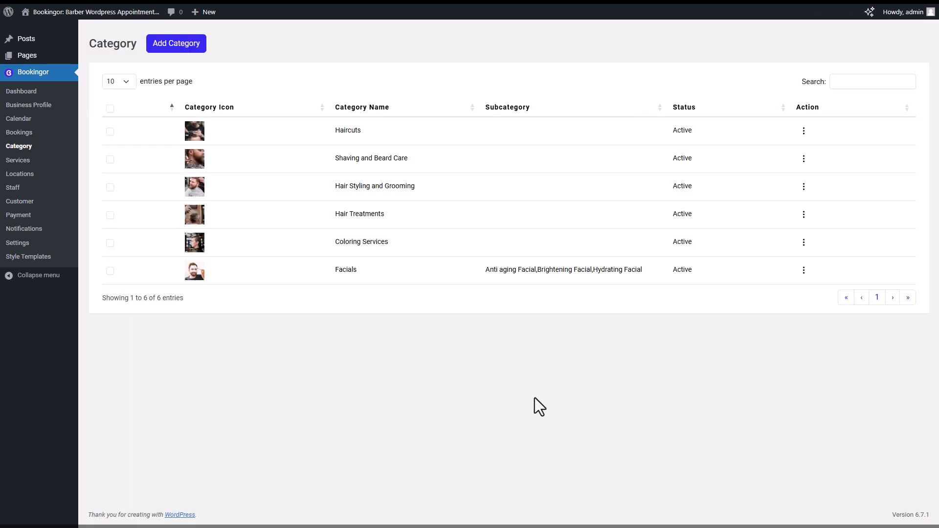
# Start adding a new service and set its category to Facials.
pyautogui.click(11, 161)
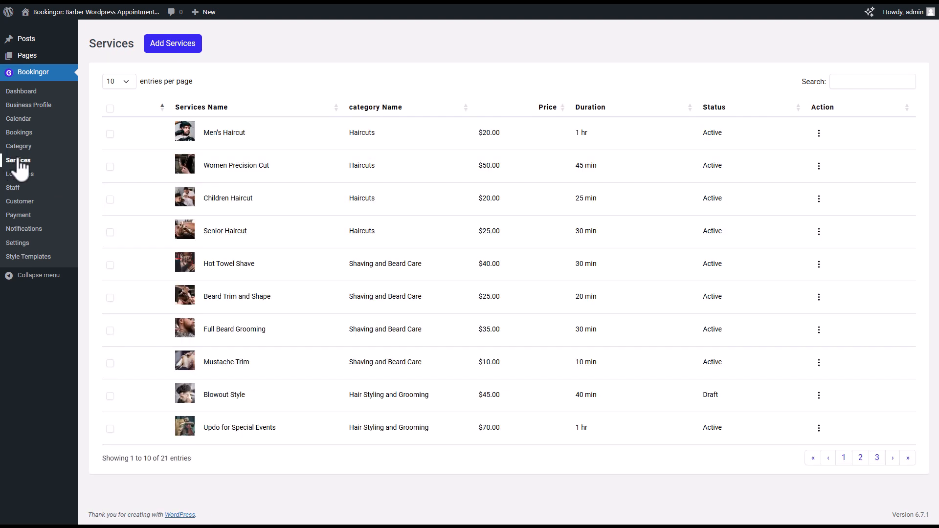
pyautogui.click(161, 47)
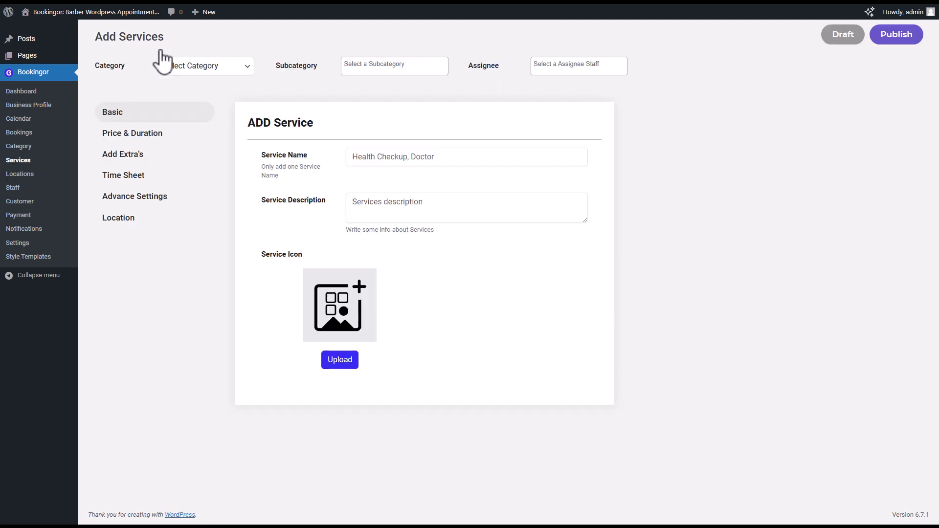
pyautogui.click(247, 73)
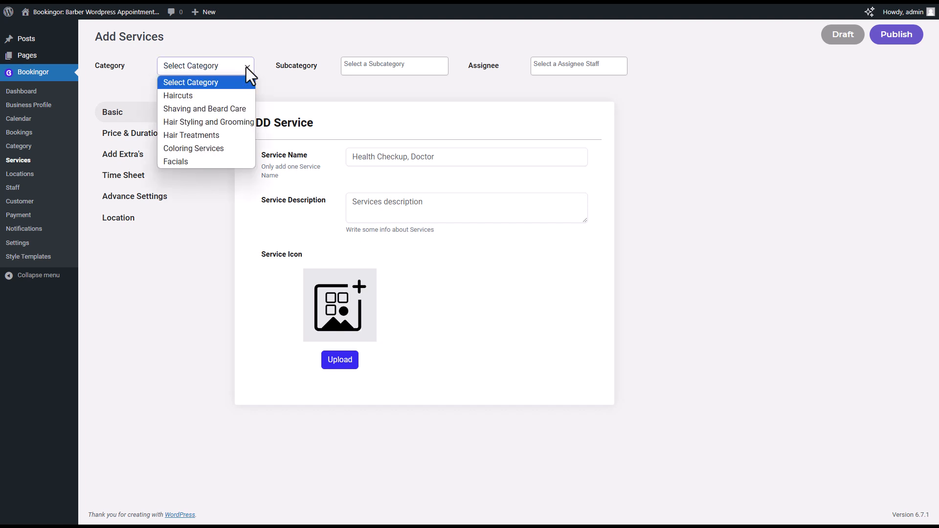
pyautogui.click(204, 162)
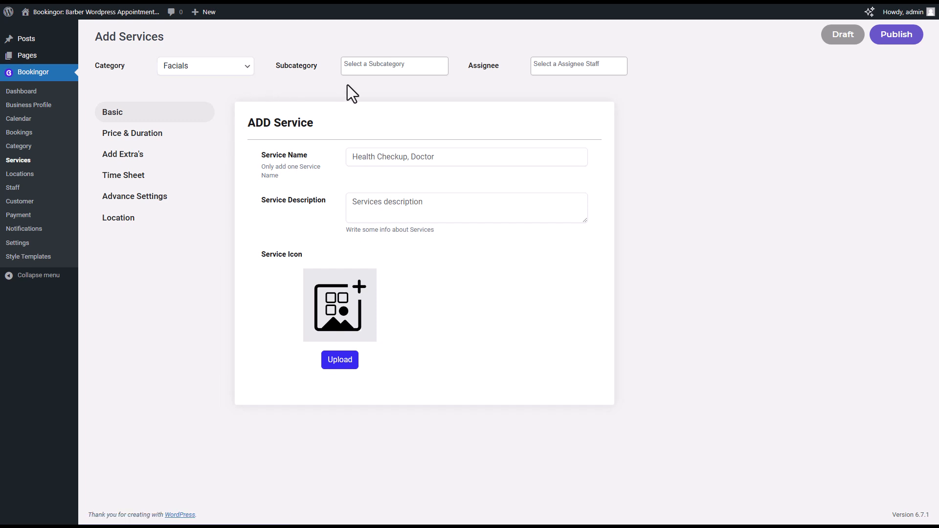
# View the available Facials subcategories without choosing one, and assign the first listed staff member to the service.
pyautogui.click(364, 70)
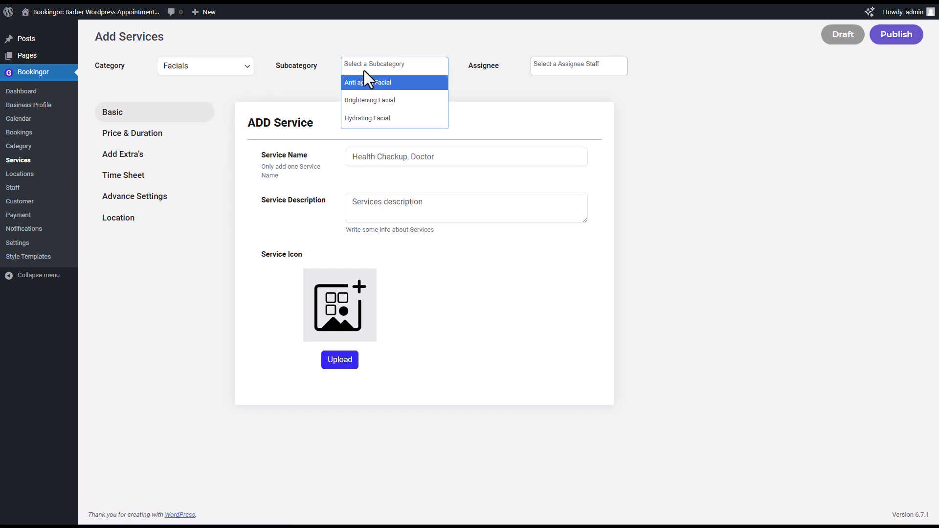
pyautogui.click(329, 74)
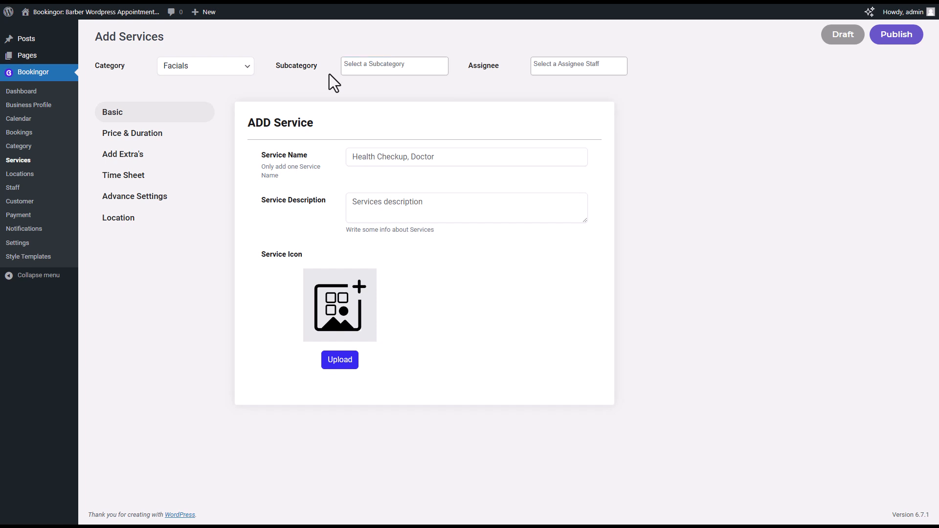
pyautogui.click(562, 68)
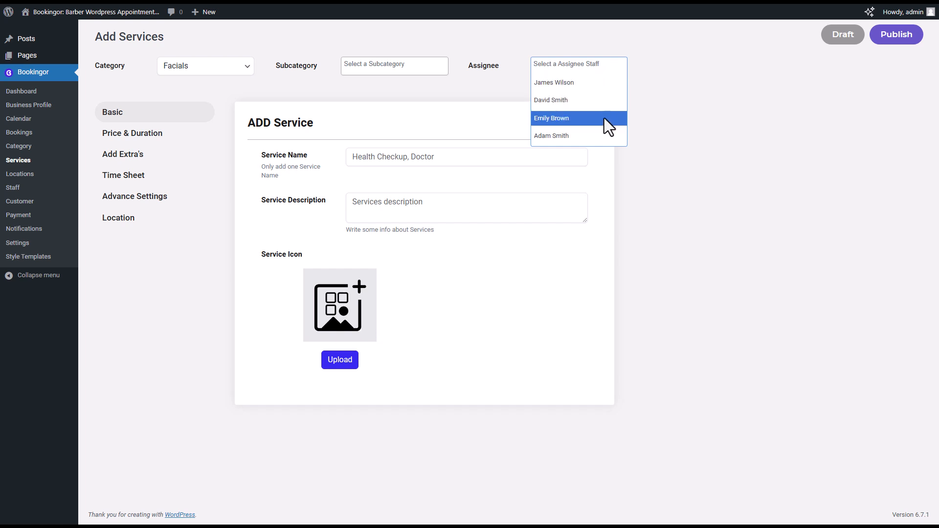
pyautogui.click(602, 87)
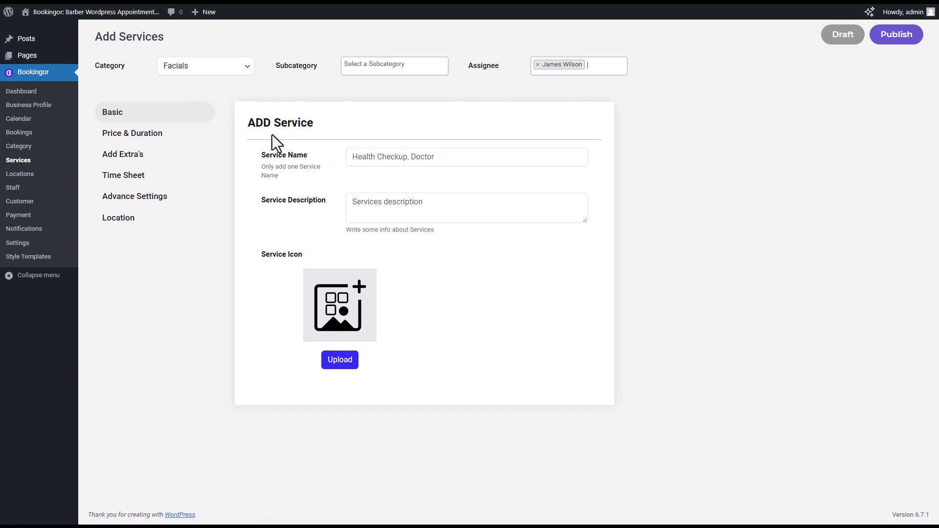
# Name the new service Signature Glow Facial Experience.
pyautogui.click(351, 156)
pyautogui.write('Signature Glo')
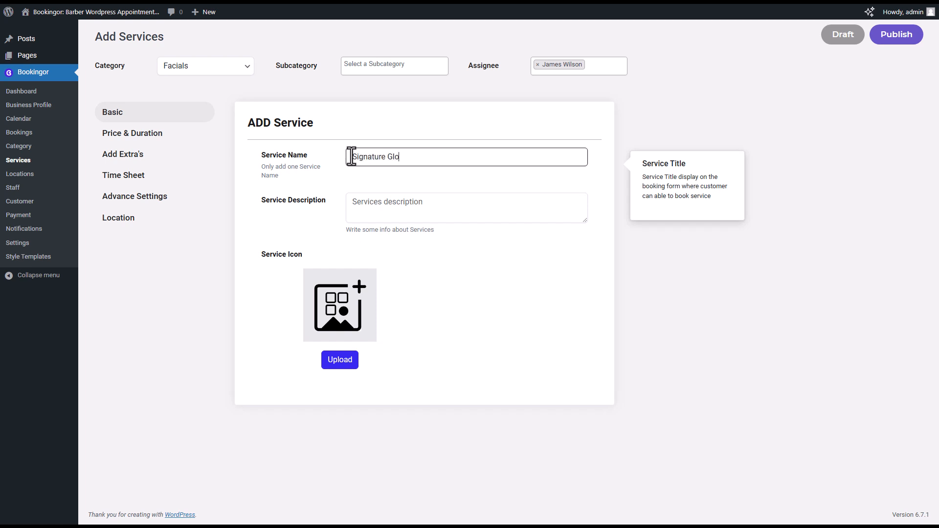
pyautogui.write('w Facial Experience')
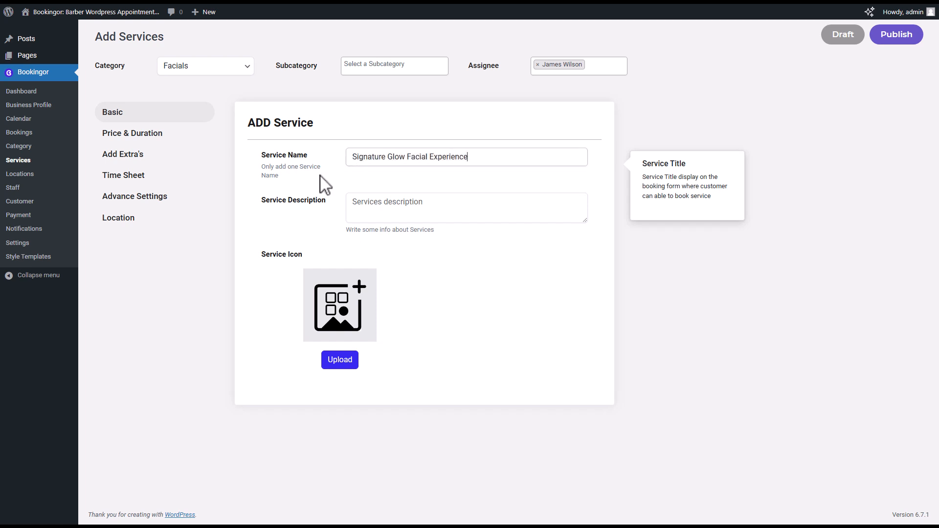
pyautogui.click(350, 203)
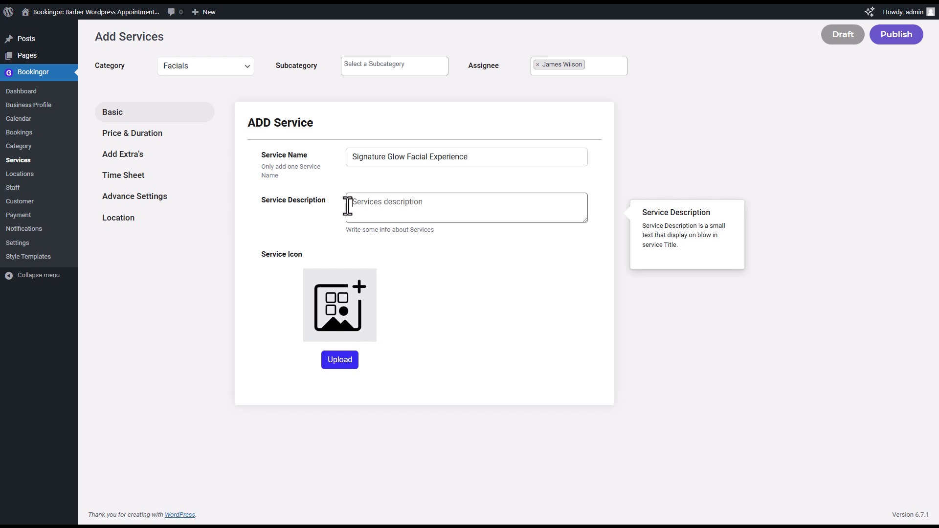
# Set the service icon to the first media library image, which shows a woman receiving a facial massage.
pyautogui.click(340, 362)
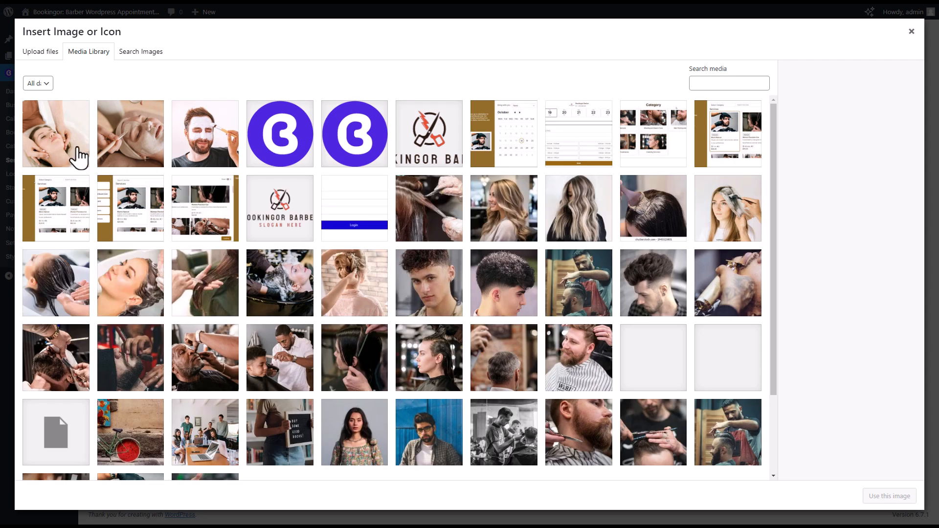
pyautogui.click(79, 157)
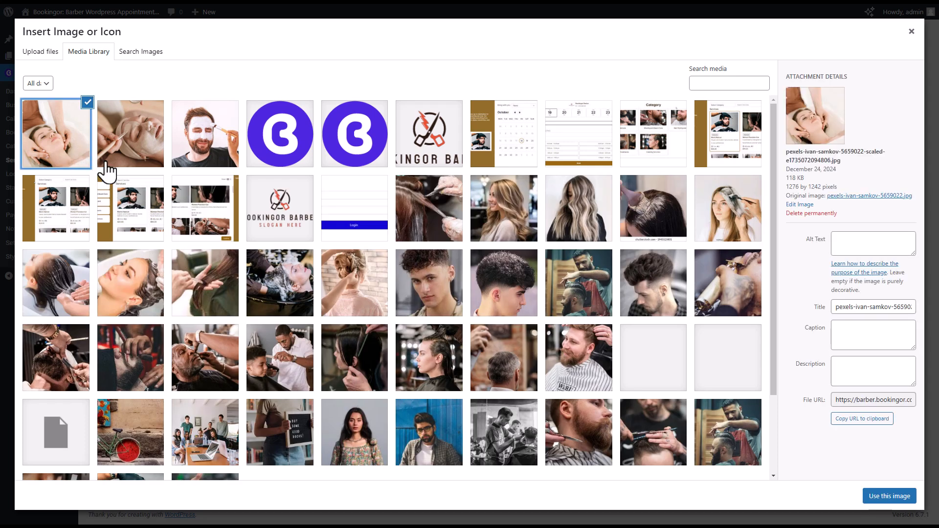
pyautogui.click(876, 495)
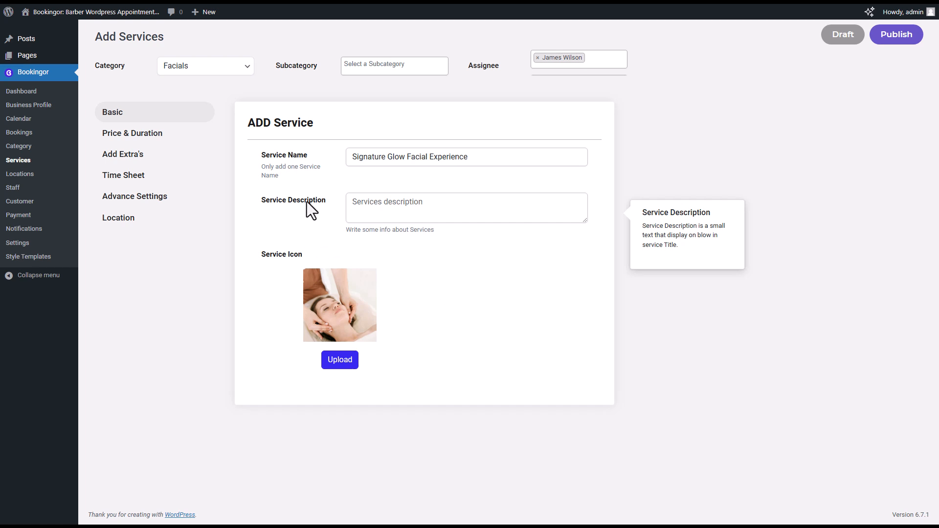
# Set the service cost to $80 and look through the available currencies in the payment settings.
pyautogui.click(196, 135)
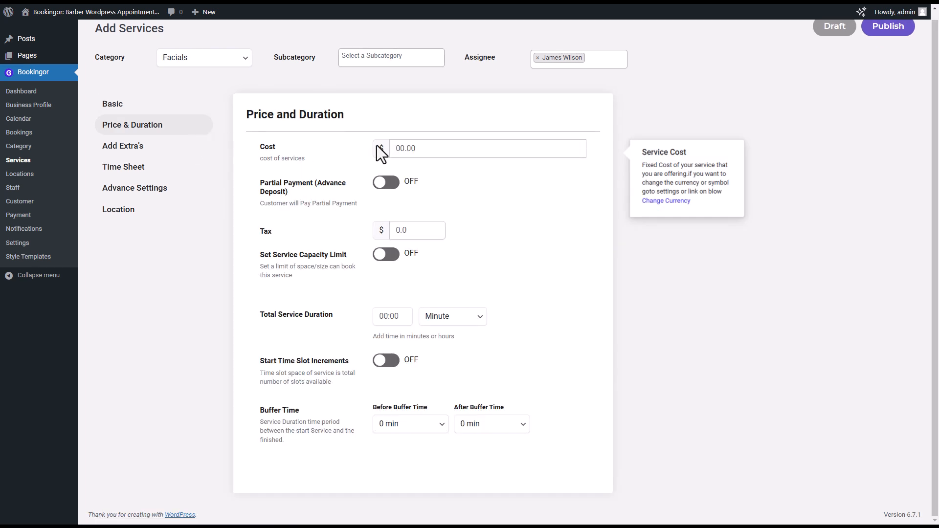
pyautogui.click(395, 147)
pyautogui.click(661, 200)
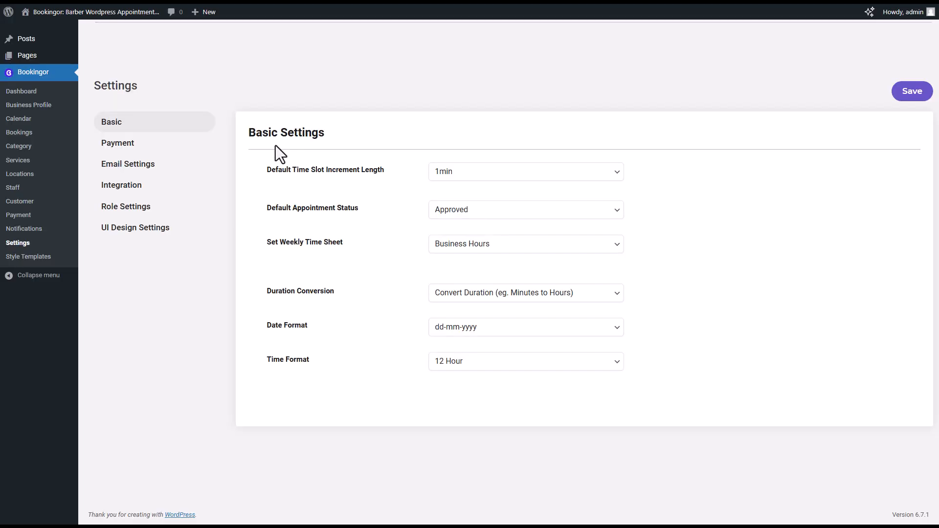
pyautogui.click(122, 143)
pyautogui.click(430, 205)
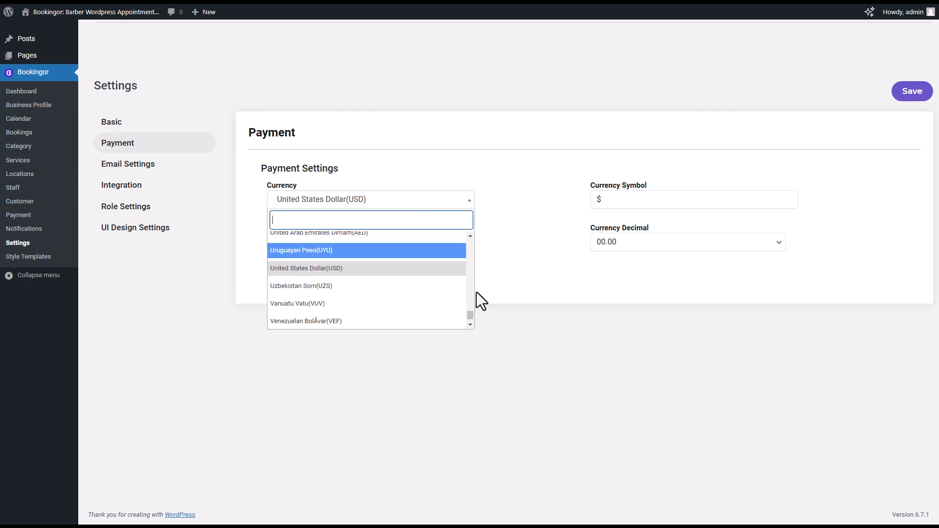
pyautogui.scroll(3, 470, 283)
pyautogui.scroll(5, 470, 283)
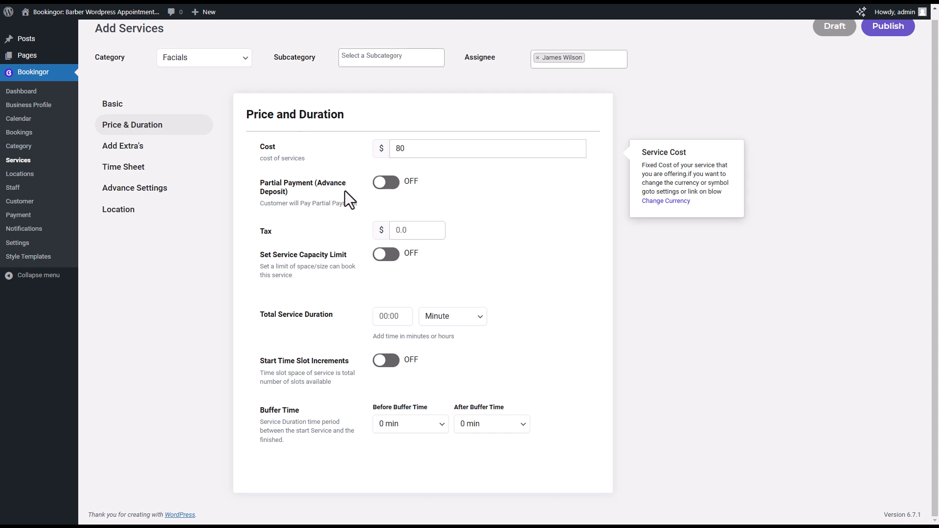
# Enable partial payment for the service with a fixed-price advance deposit of $20.
pyautogui.click(387, 184)
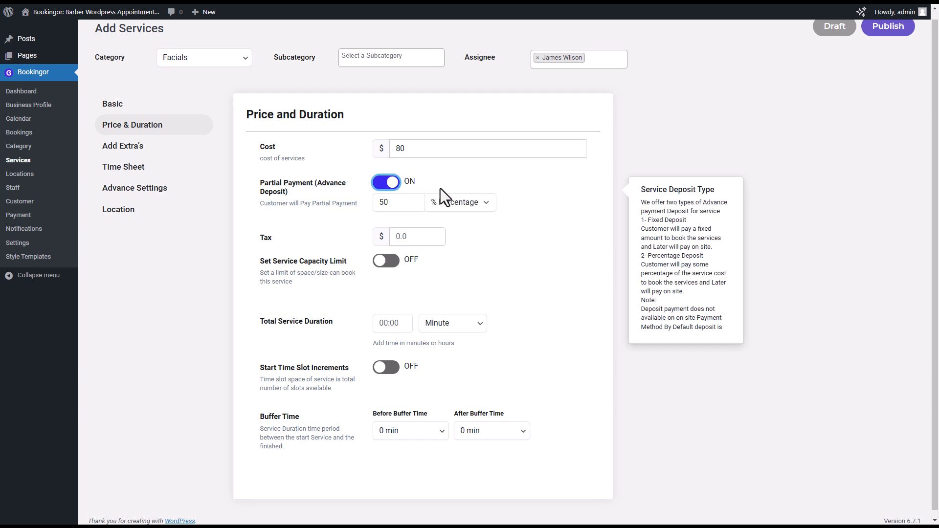
pyautogui.click(484, 205)
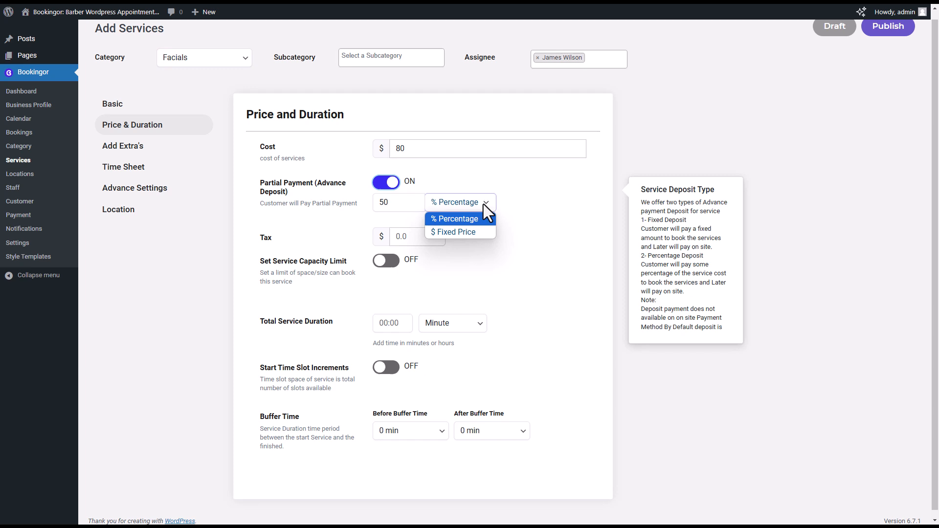
pyautogui.click(492, 230)
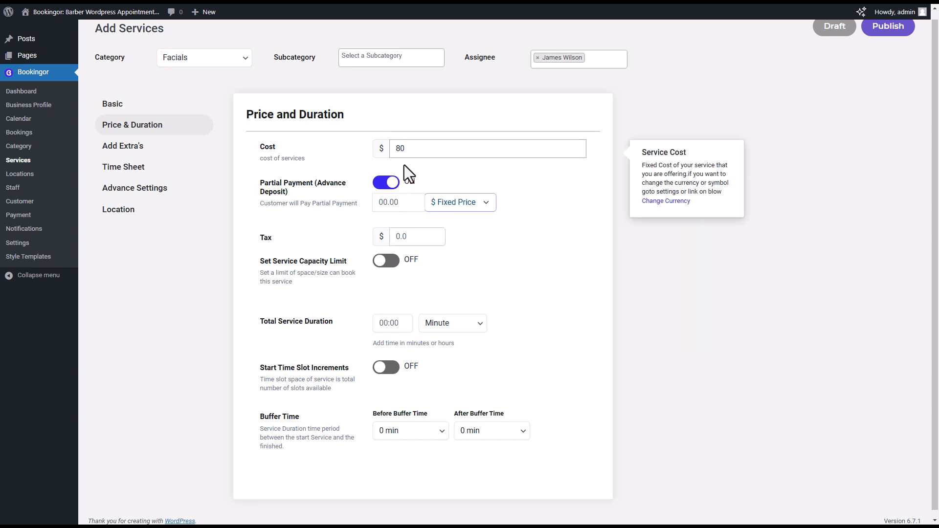
pyautogui.click(396, 202)
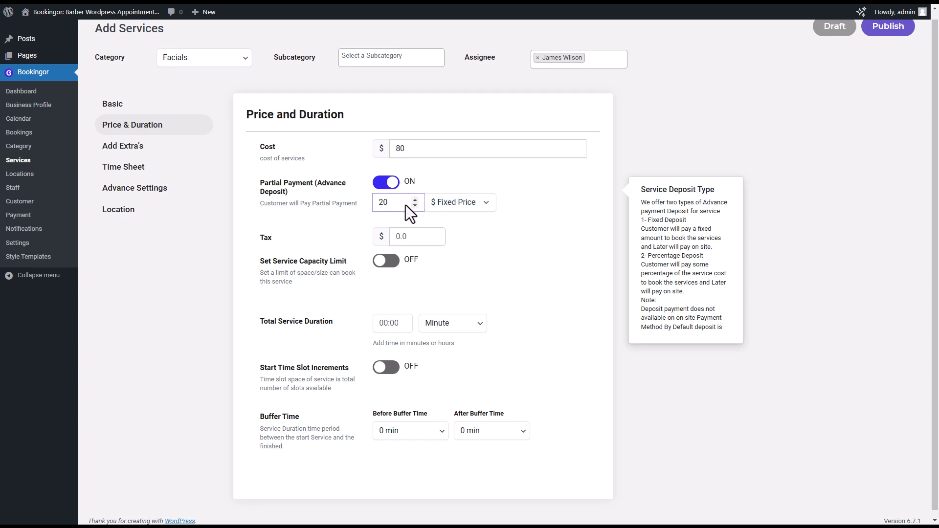
# Try the advance deposit as a percentage of the cost and return it to a fixed price of $20.
pyautogui.click(447, 204)
pyautogui.click(467, 220)
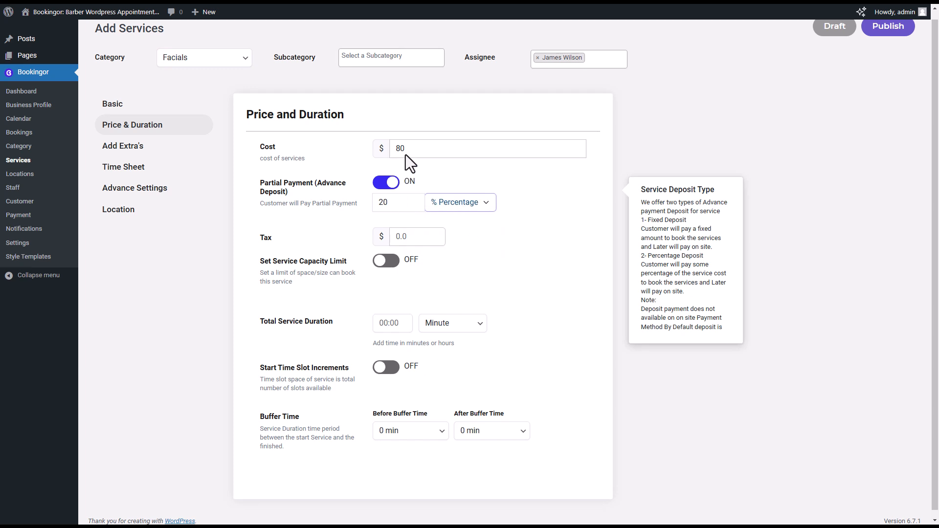
pyautogui.moveTo(389, 201); pyautogui.dragTo(377, 202)
pyautogui.click(441, 202)
pyautogui.click(466, 214)
# Set the service tax to $5 and enable group capacity with a maximum limit of 5.
pyautogui.click(415, 239)
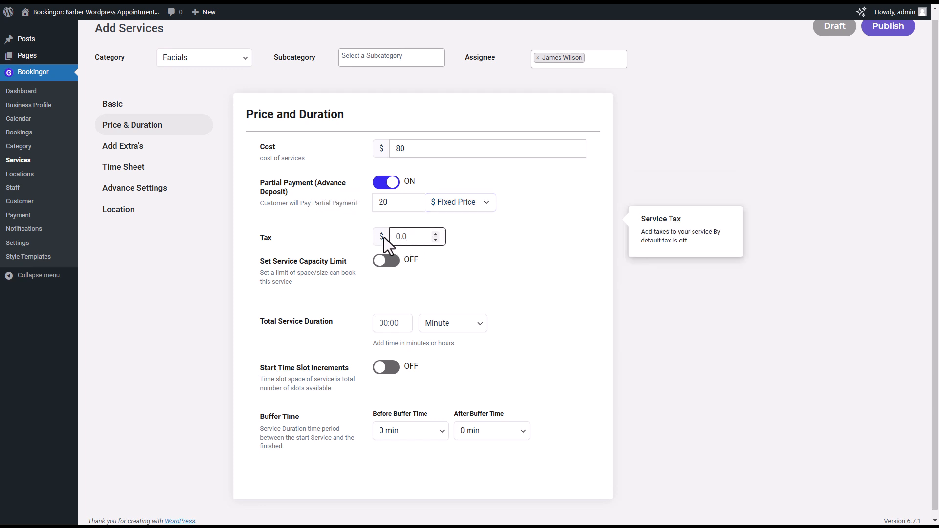
pyautogui.write('5')
pyautogui.scroll(-1, 330, 264)
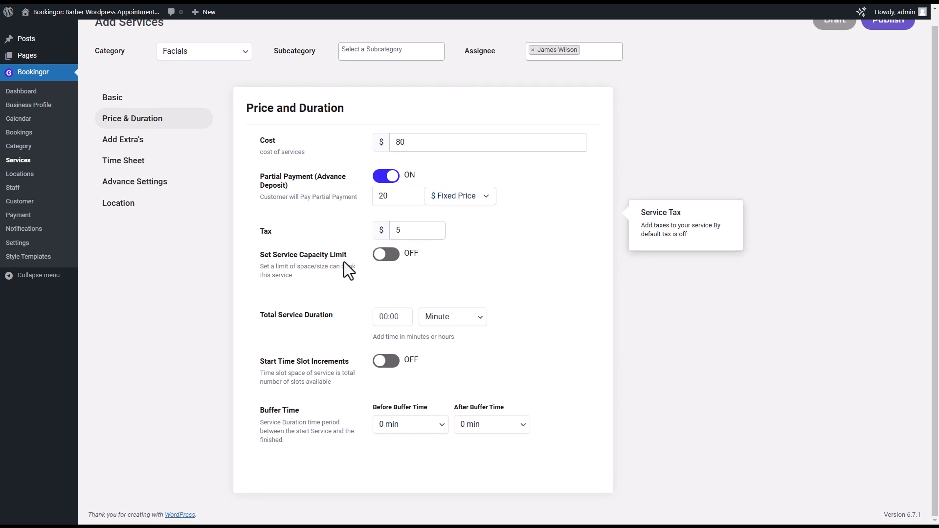
pyautogui.click(389, 255)
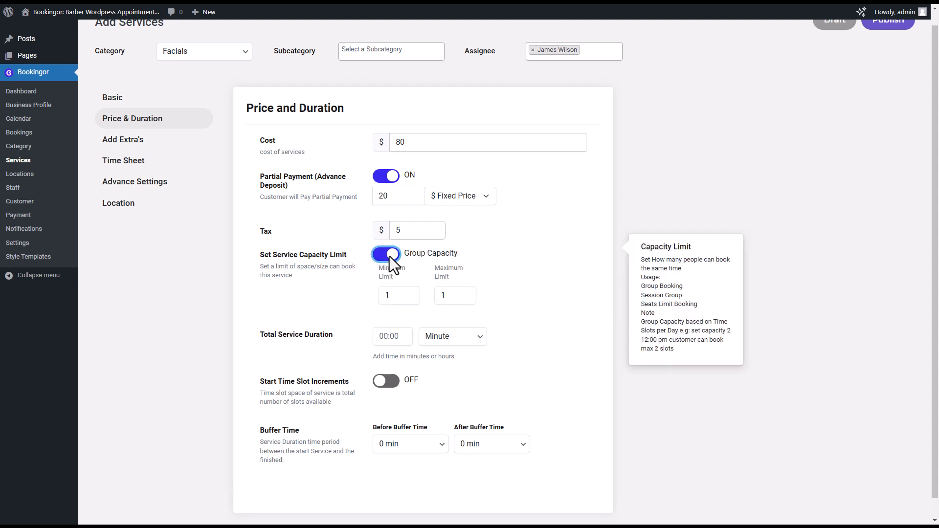
pyautogui.tripleClick(466, 292)
pyautogui.click(393, 258)
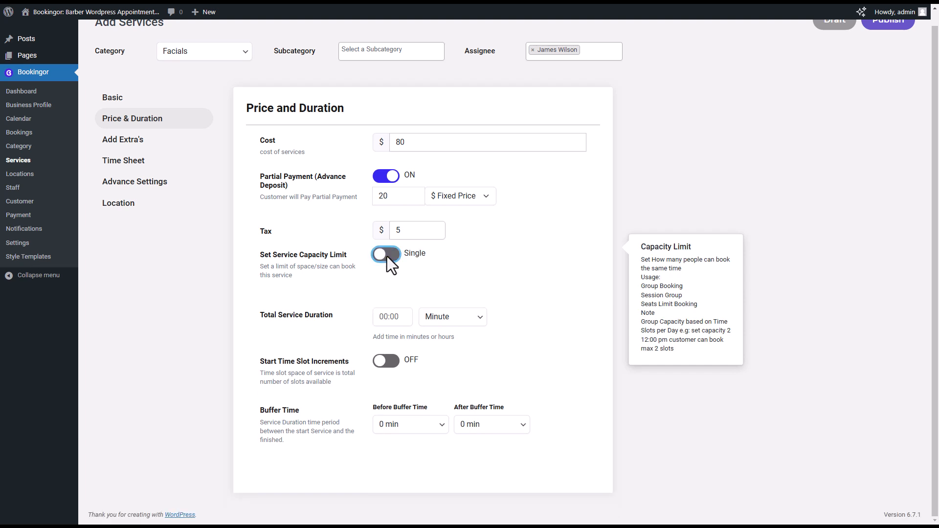
pyautogui.click(386, 256)
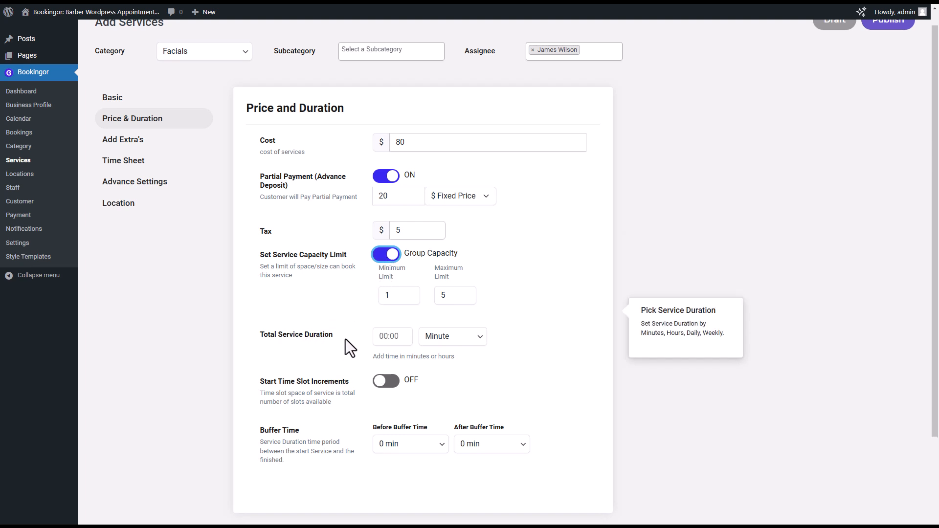
# Set the total service duration to 30 minutes.
pyautogui.click(388, 334)
pyautogui.click(482, 336)
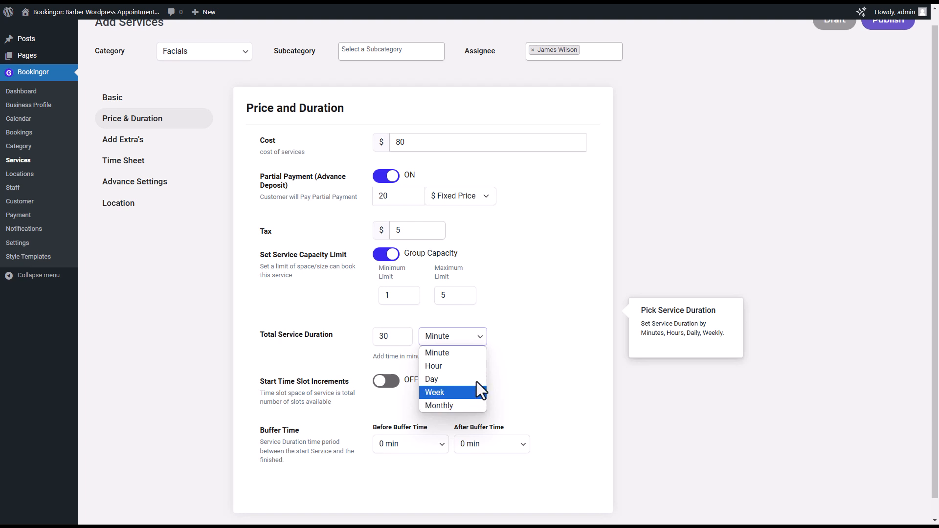
pyautogui.click(473, 353)
# Try start time slot increments of 15min for the service and turn them off again.
pyautogui.moveTo(323, 387)
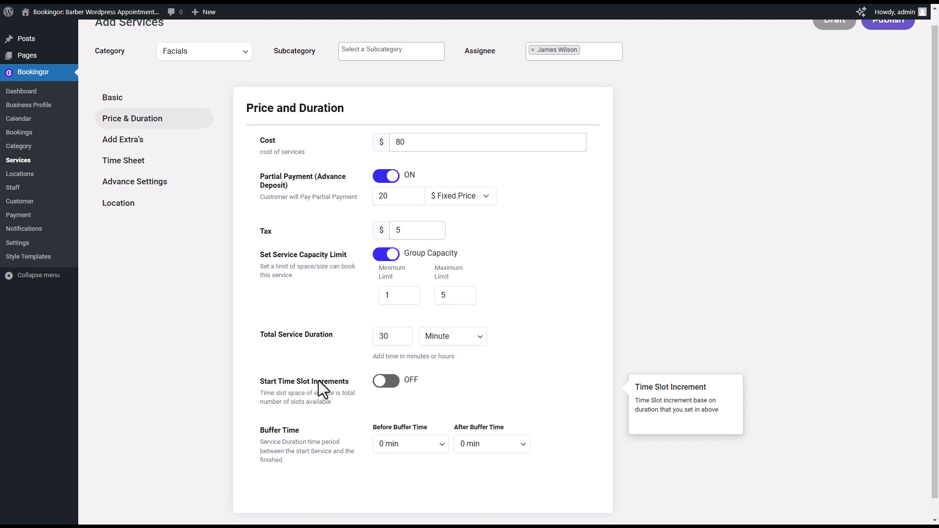
pyautogui.click(394, 382)
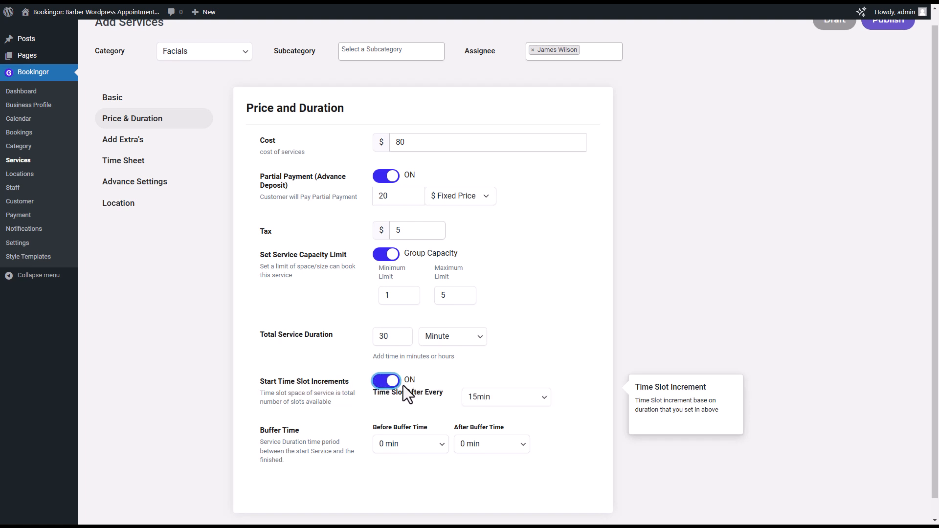
pyautogui.click(469, 399)
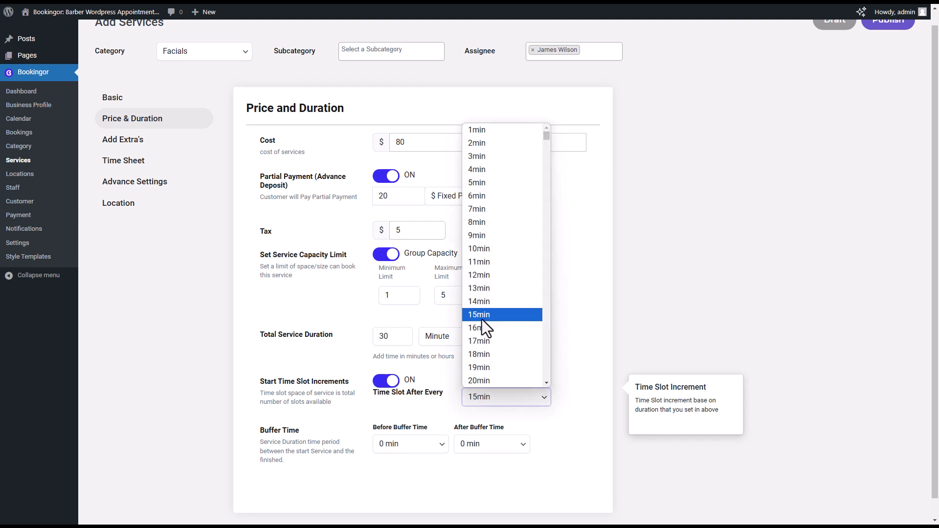
pyautogui.click(482, 318)
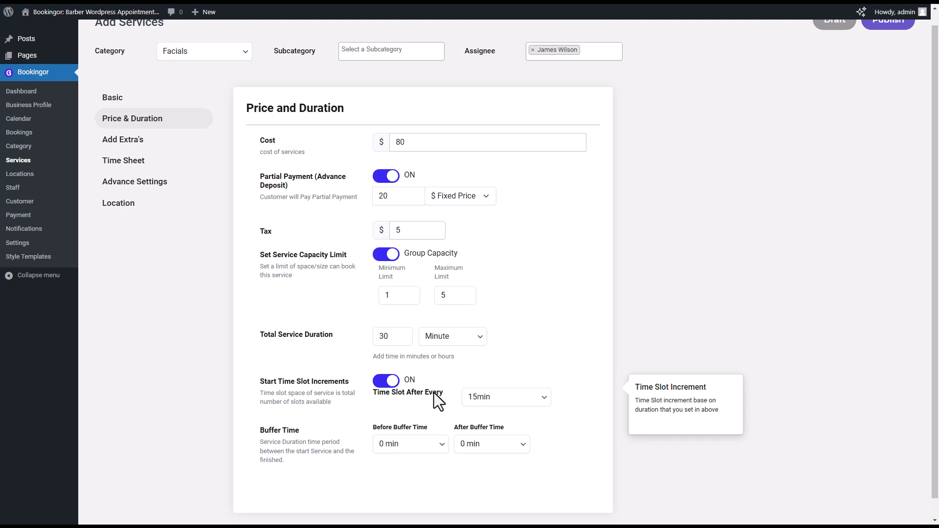
pyautogui.click(389, 383)
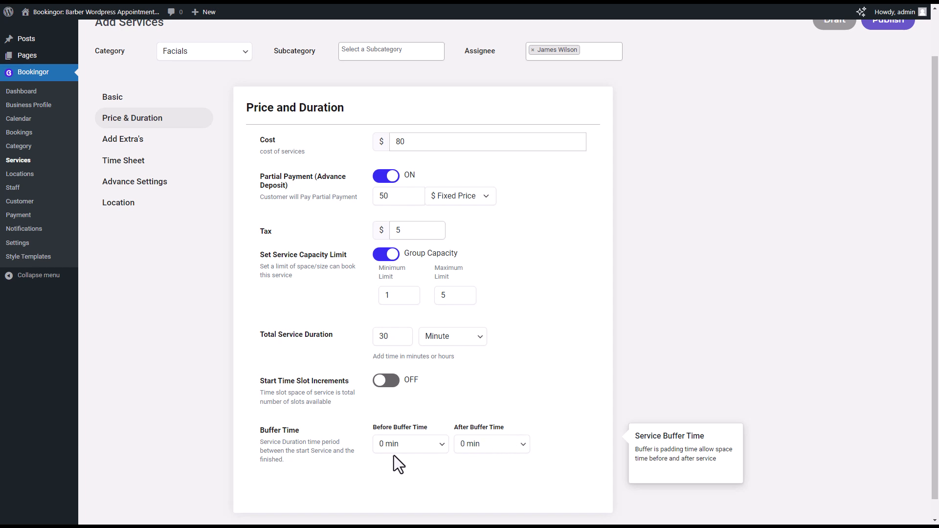
# Set the service's buffer time to 15 min before and 10 min after.
pyautogui.click(424, 446)
pyautogui.click(392, 217)
pyautogui.click(526, 446)
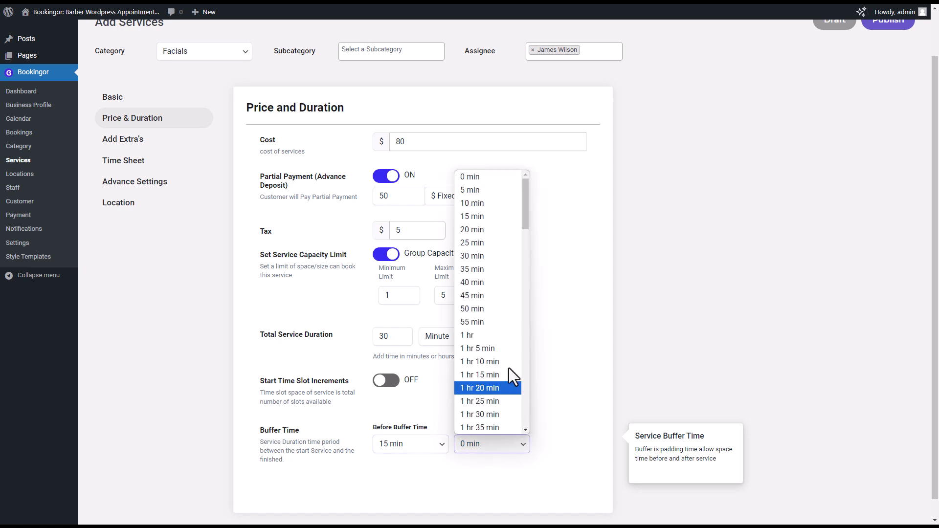
pyautogui.click(503, 205)
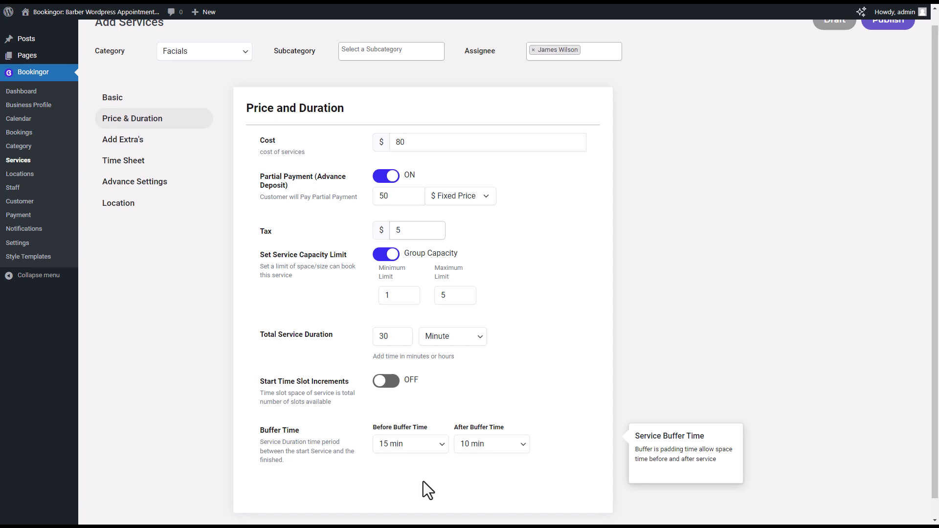
# Add an extra named Neck and Shoulder Massage to the service.
pyautogui.click(164, 147)
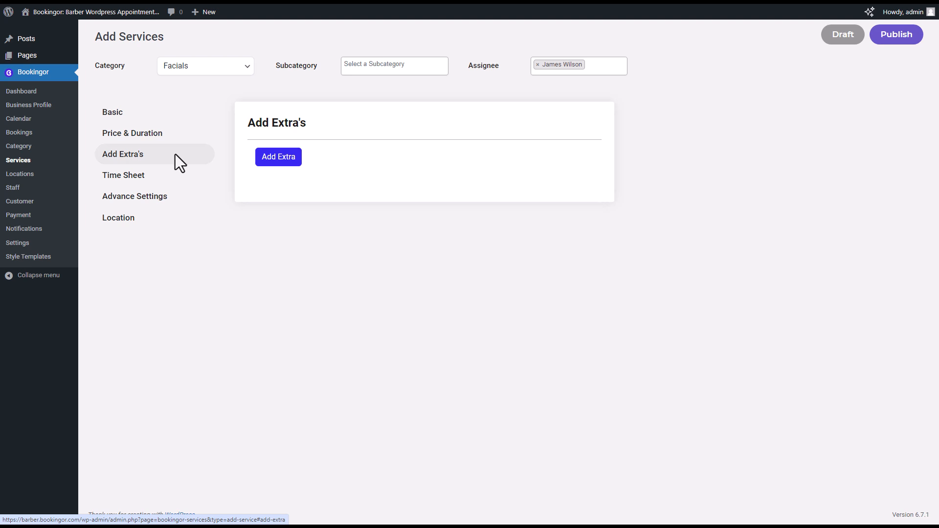
pyautogui.click(275, 156)
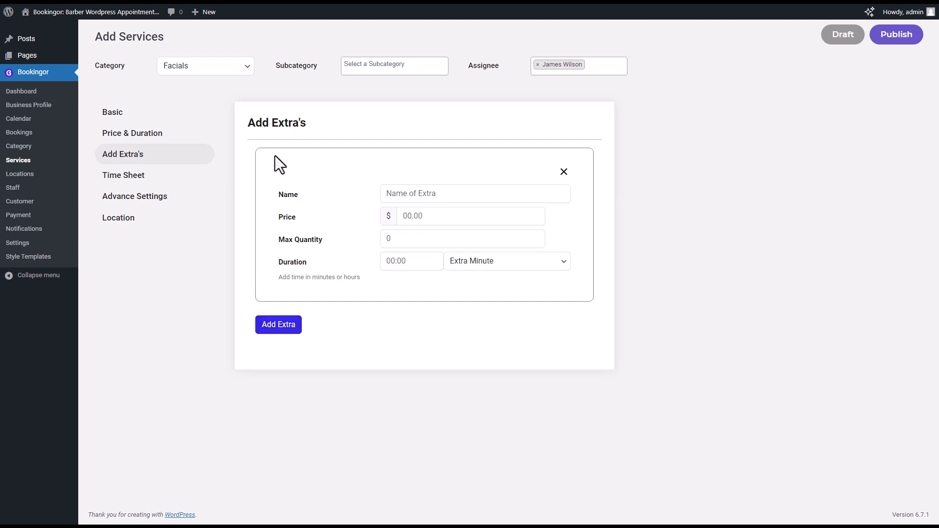
pyautogui.click(392, 188)
pyautogui.write('Neck and ')
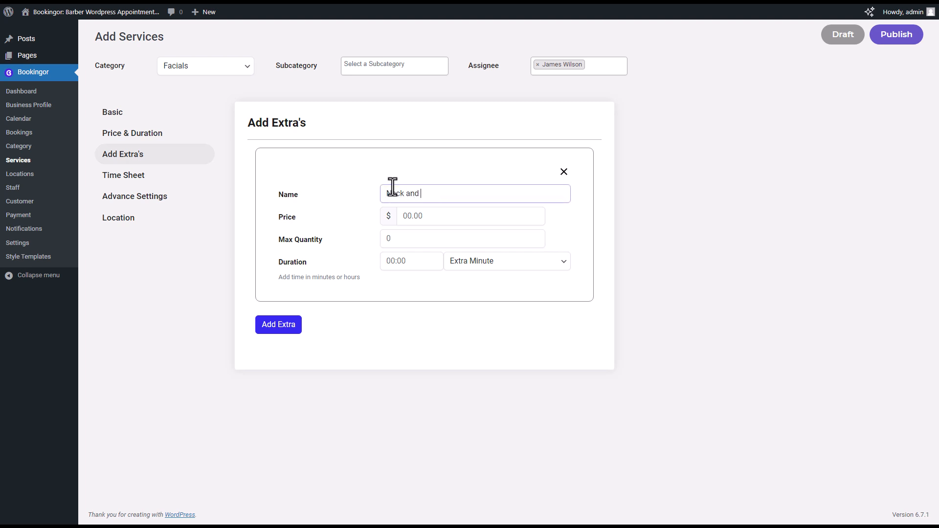
pyautogui.write('Shoulder Massage')
# Set the massage extra's price to $15, max quantity to 5 and duration to 15 extra minutes.
pyautogui.click(428, 215)
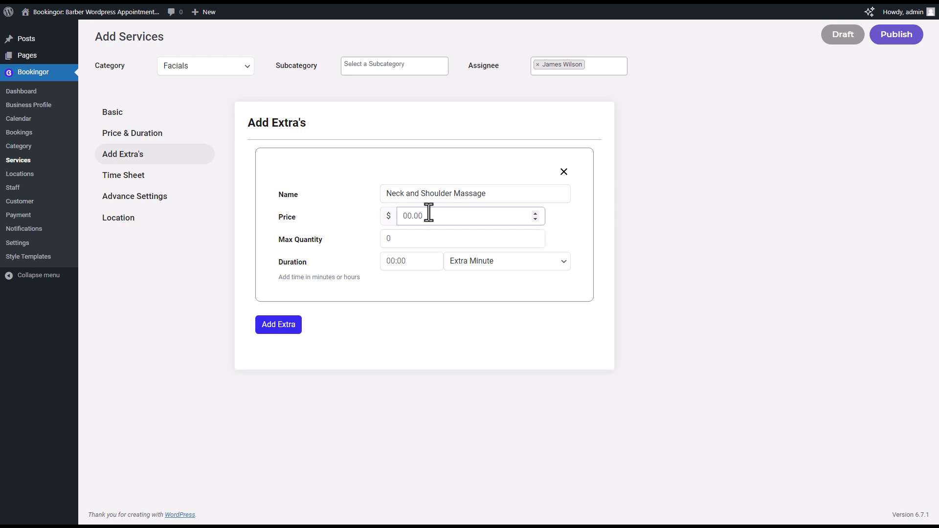
pyautogui.write('15')
pyautogui.click(401, 237)
pyautogui.write('5')
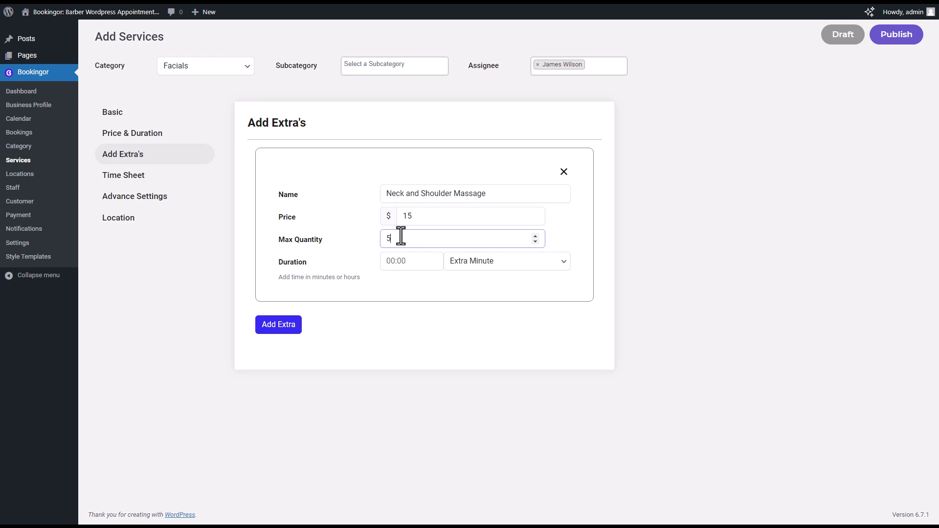
pyautogui.click(395, 261)
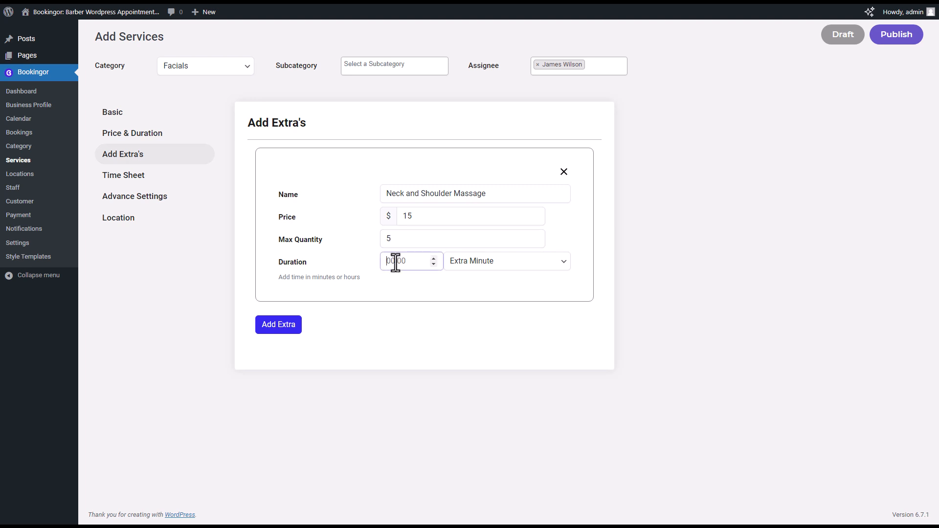
pyautogui.write('15')
pyautogui.click(562, 266)
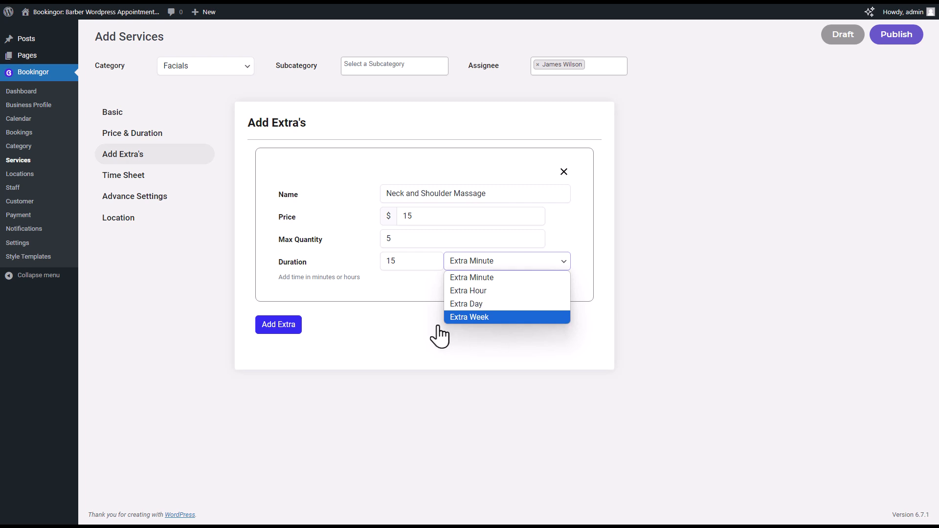
pyautogui.click(362, 330)
# Add a second blank extra and remove it again.
pyautogui.click(292, 327)
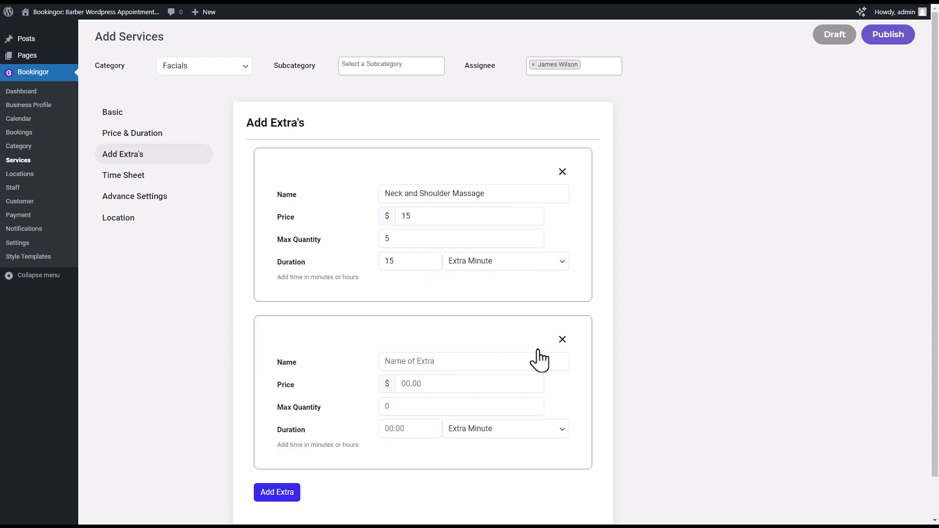
pyautogui.click(562, 340)
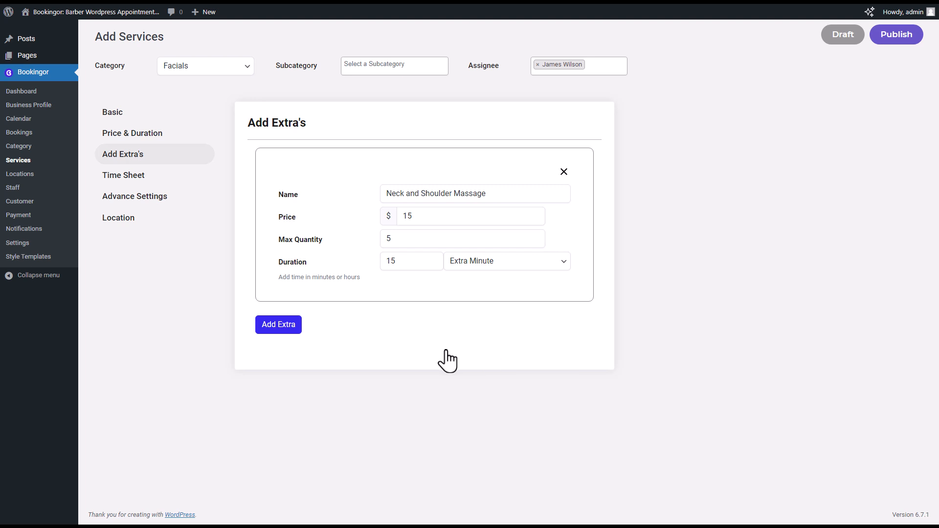
# Set the service's Monday hours in the time sheet to 10:00 AM through 07:00 PM.
pyautogui.click(166, 186)
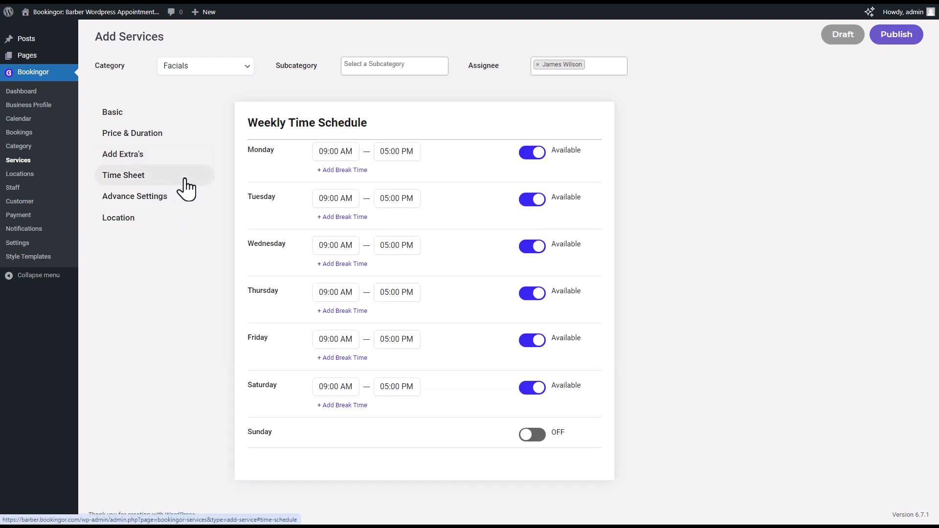
pyautogui.click(349, 156)
pyautogui.scroll(-2, 335, 209)
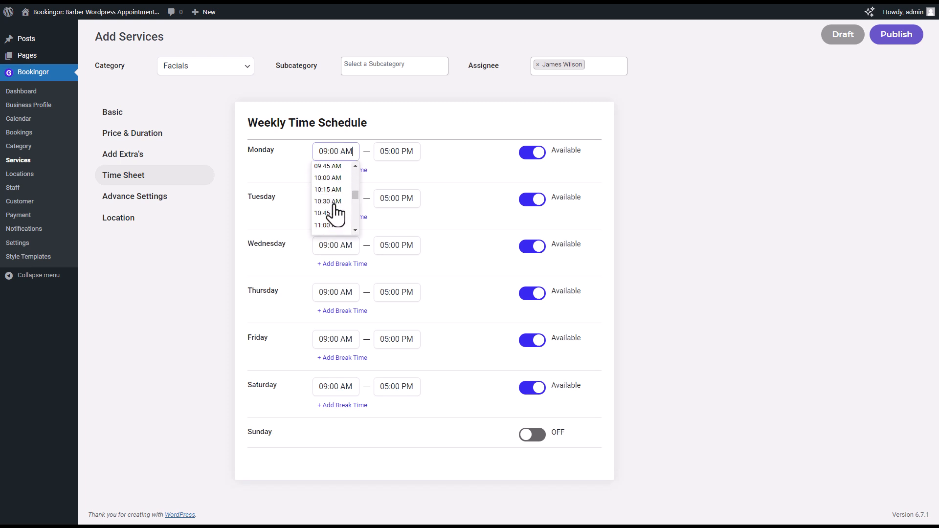
pyautogui.click(330, 179)
pyautogui.click(396, 153)
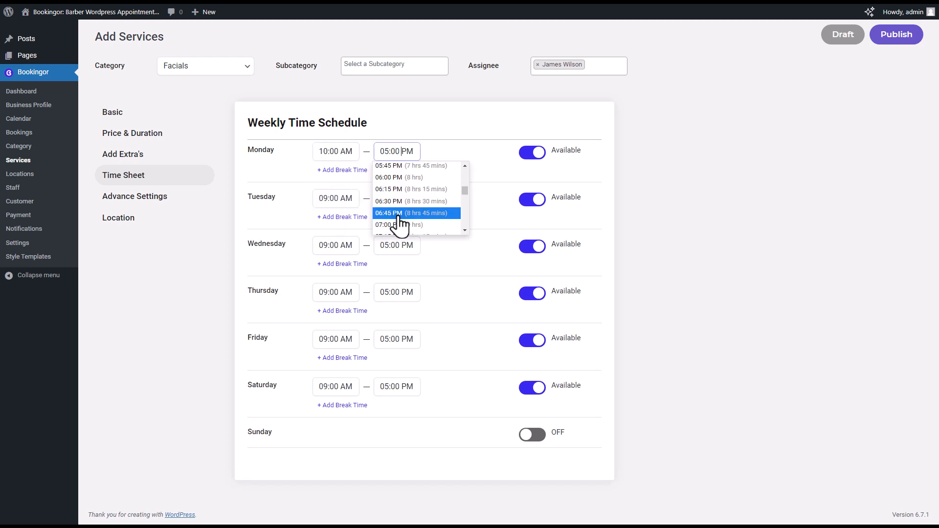
pyautogui.click(397, 220)
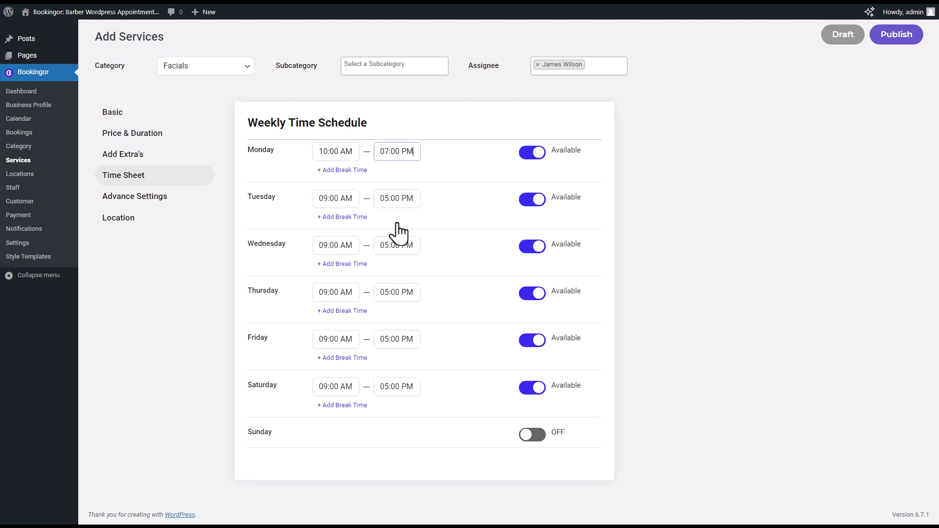
# Add a Monday break time from 02:00 PM to 03:00 PM.
pyautogui.click(342, 170)
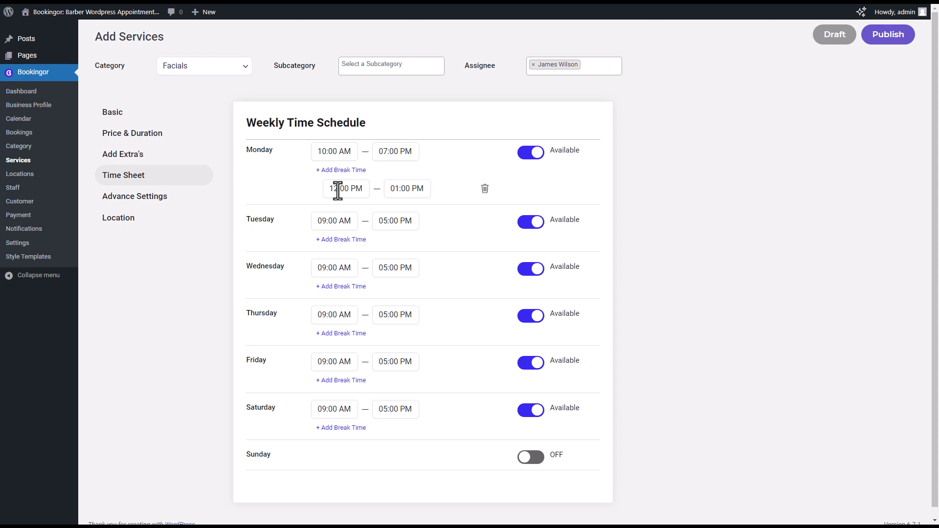
pyautogui.click(338, 190)
pyautogui.scroll(-1, 351, 225)
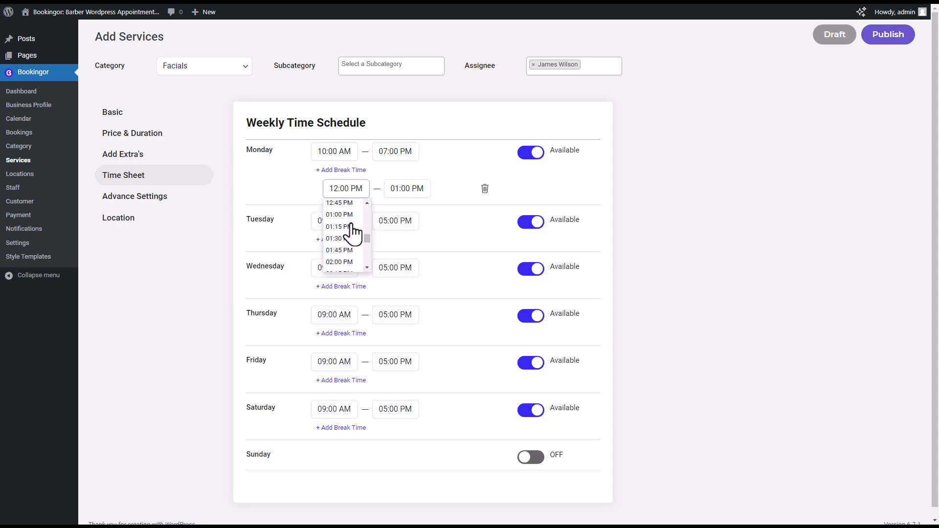
pyautogui.click(343, 262)
pyautogui.click(404, 190)
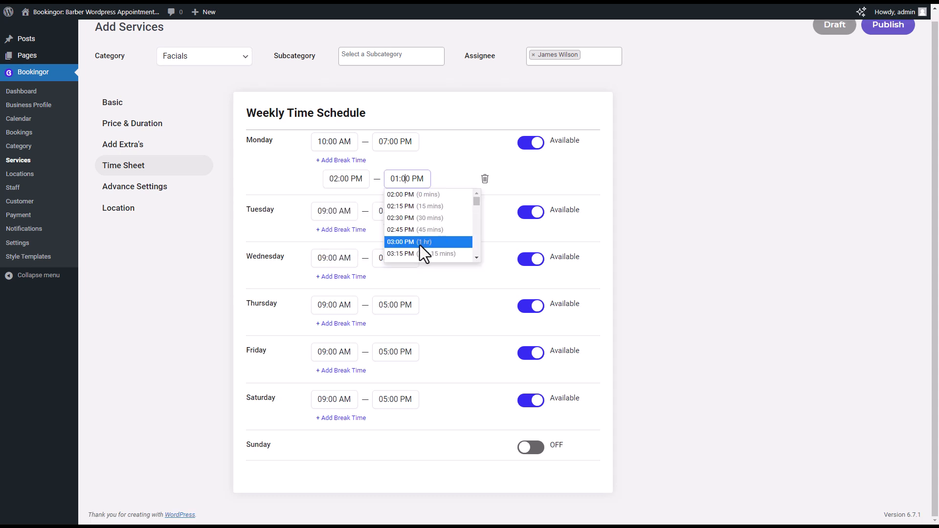
pyautogui.click(421, 243)
# Switch Monday's availability off and back on.
pyautogui.click(531, 142)
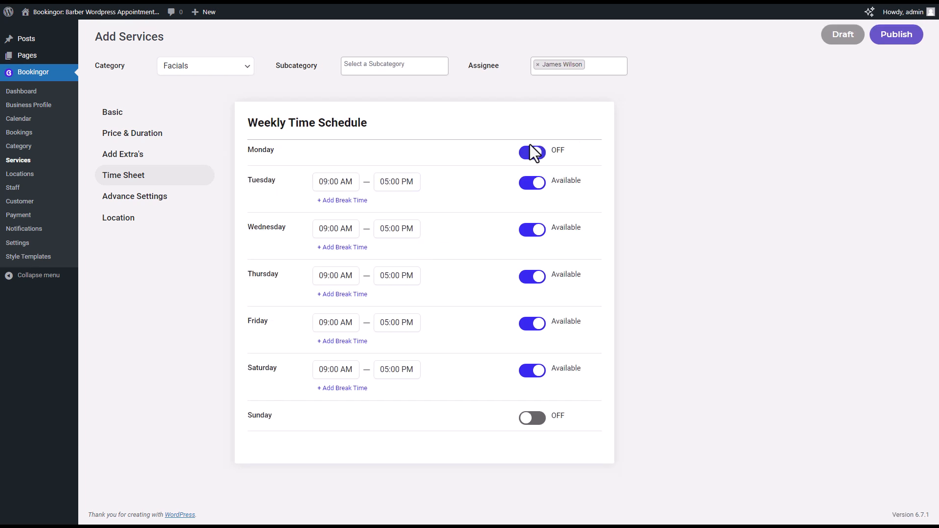
pyautogui.click(526, 152)
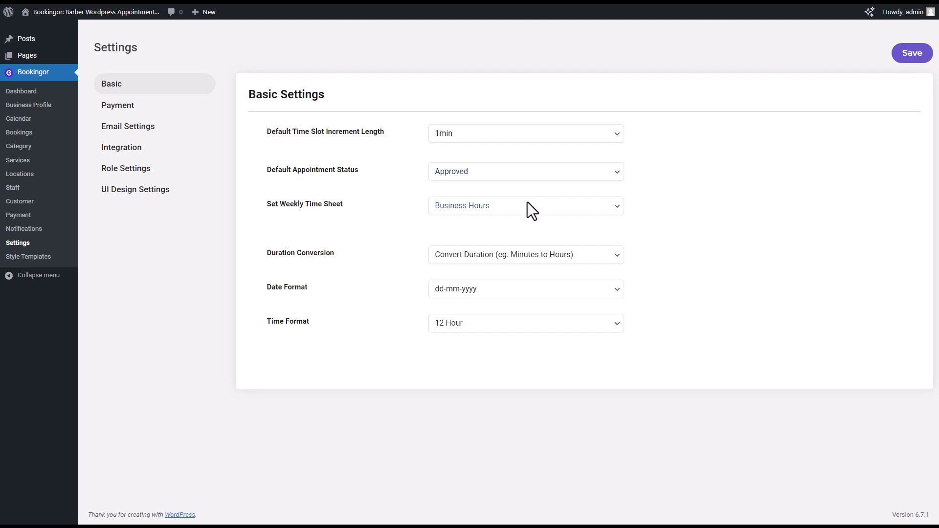
# Set the weekly time sheet to Staff Hours in the basic settings and save them.
pyautogui.click(555, 208)
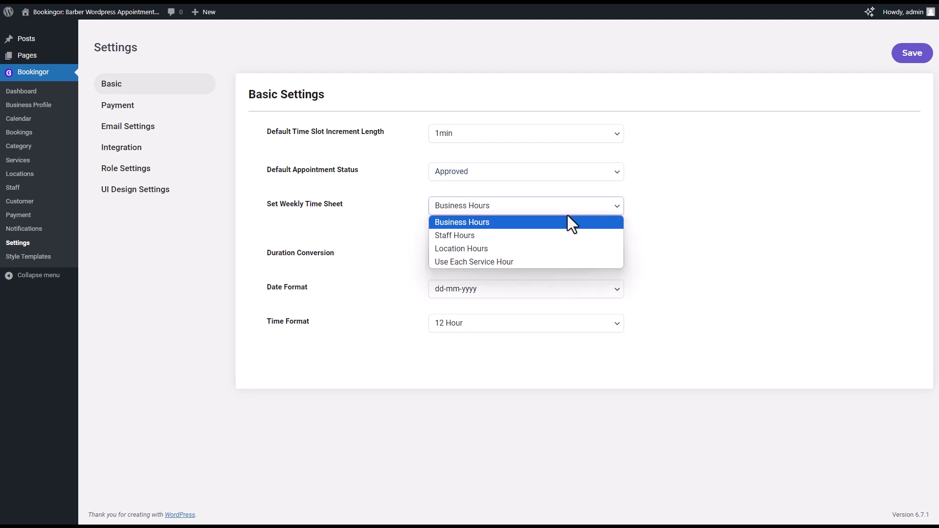
pyautogui.click(561, 236)
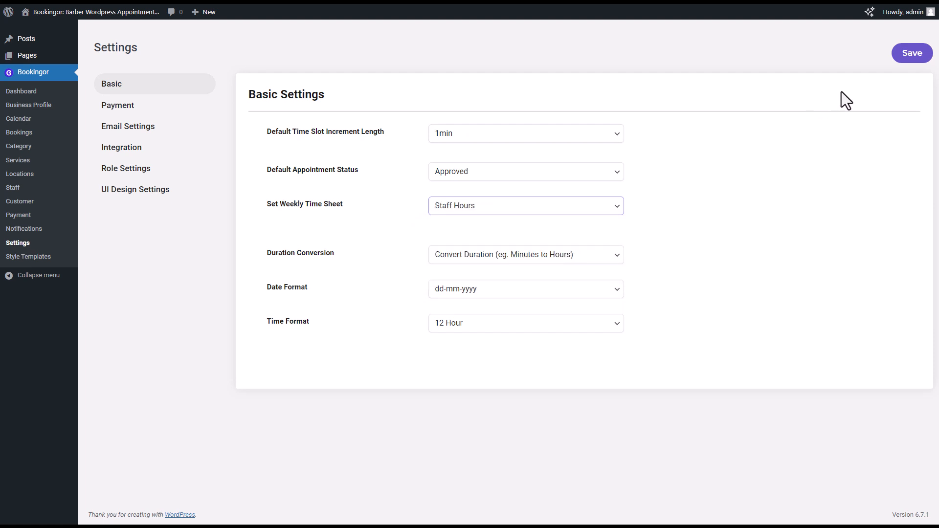
pyautogui.click(906, 51)
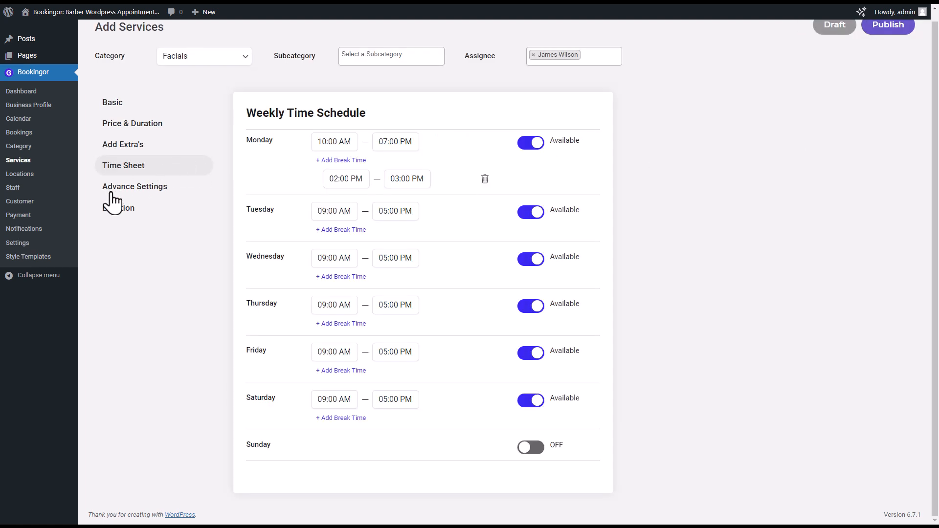
# Set the service's minimum time before booking to 2 hr 0min and before cancelling to 1 Hour.
pyautogui.click(130, 191)
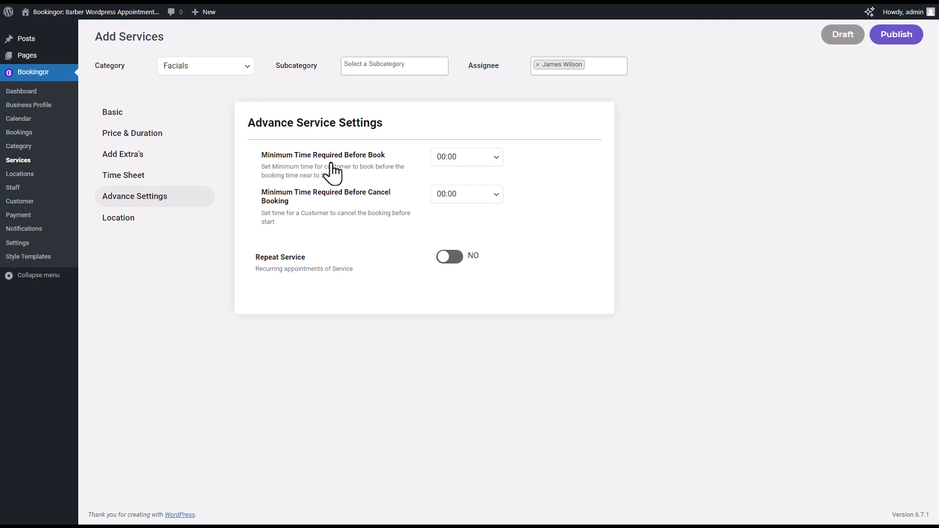
pyautogui.click(496, 162)
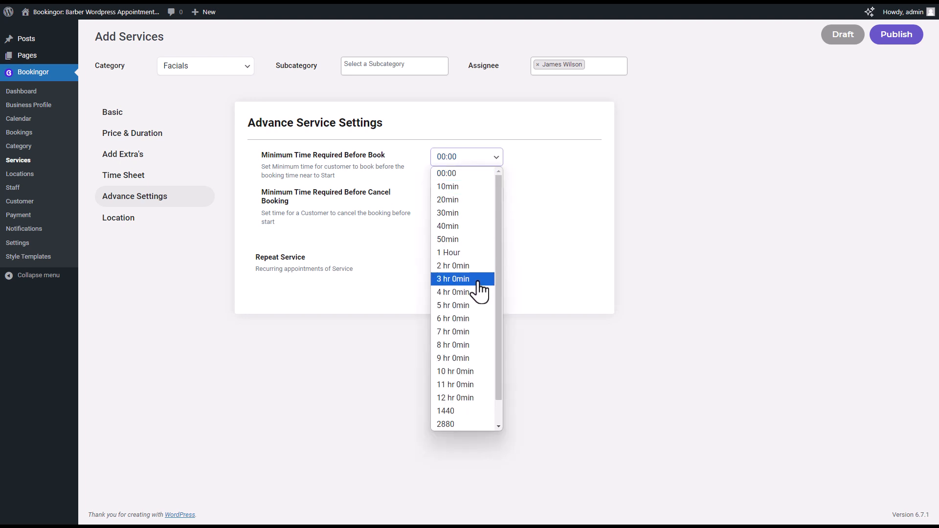
pyautogui.click(468, 269)
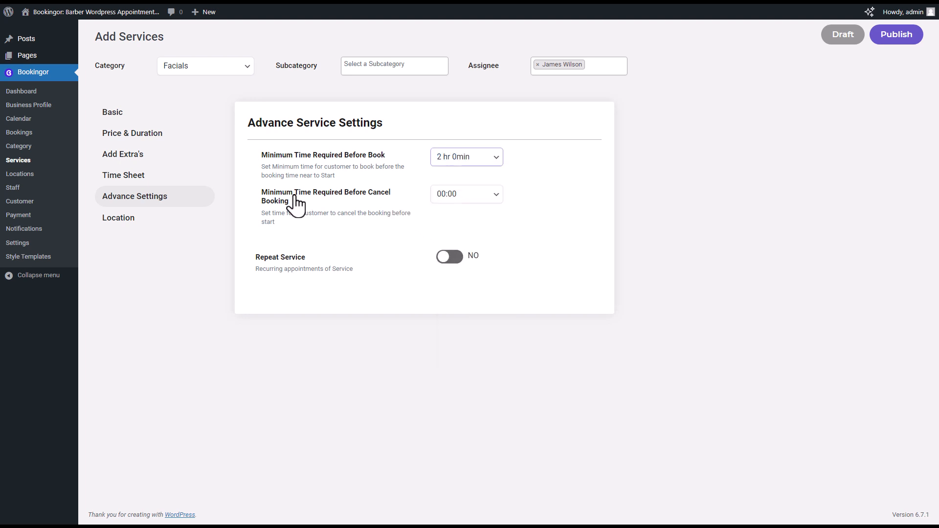
pyautogui.click(492, 196)
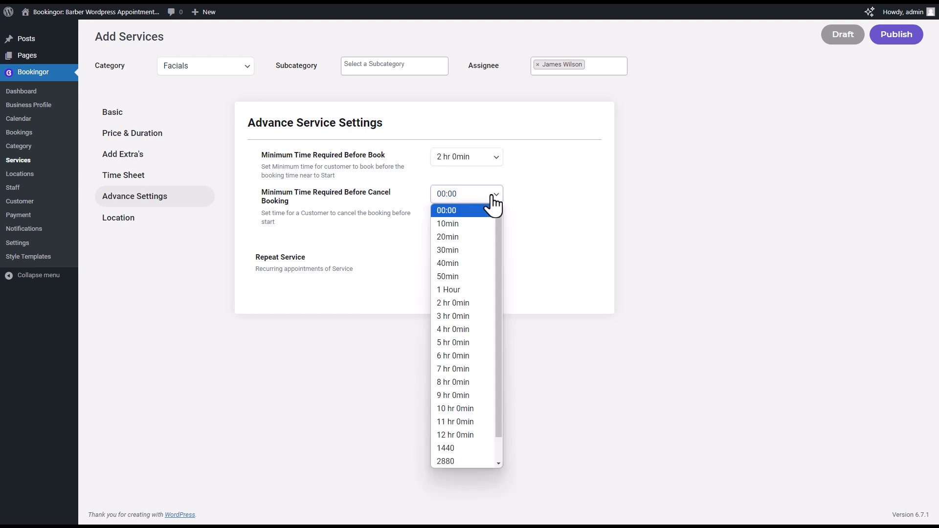
pyautogui.click(464, 267)
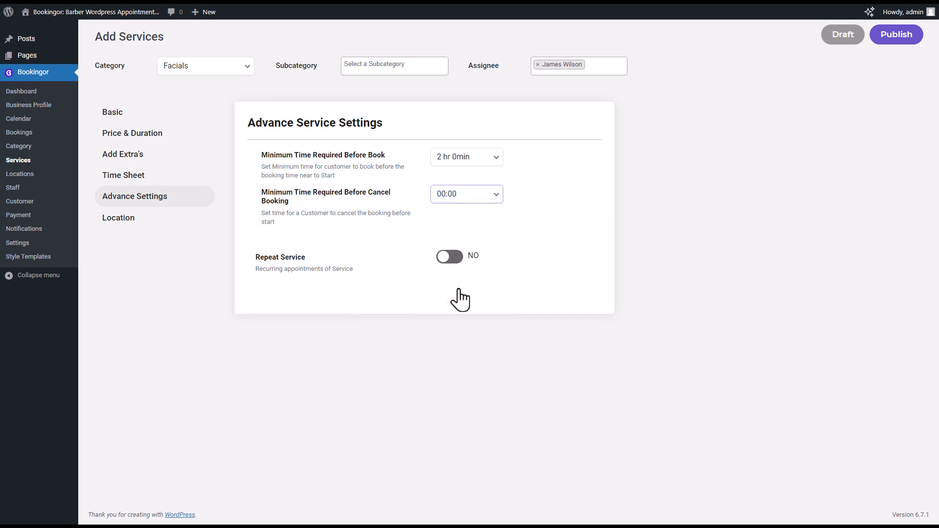
# Enable daily repeat service with the customer paying all booking payment at once.
pyautogui.click(448, 260)
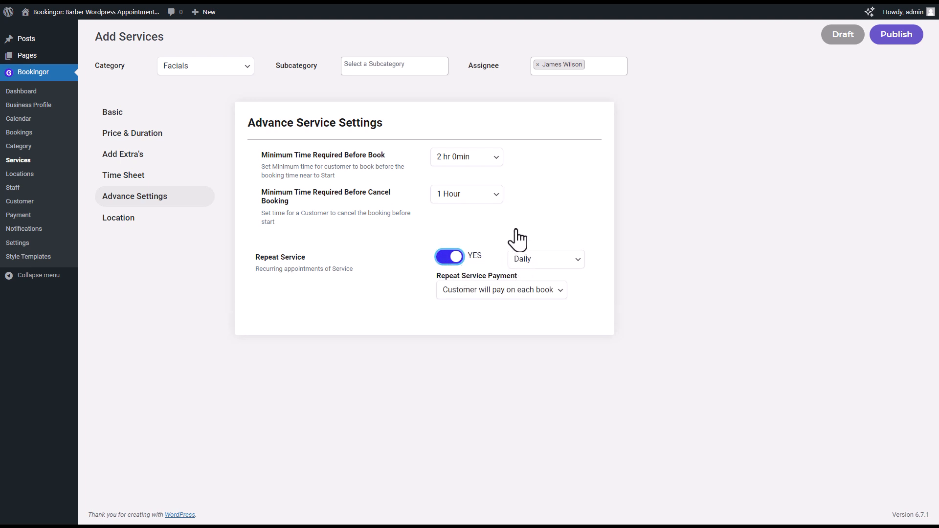
pyautogui.click(578, 261)
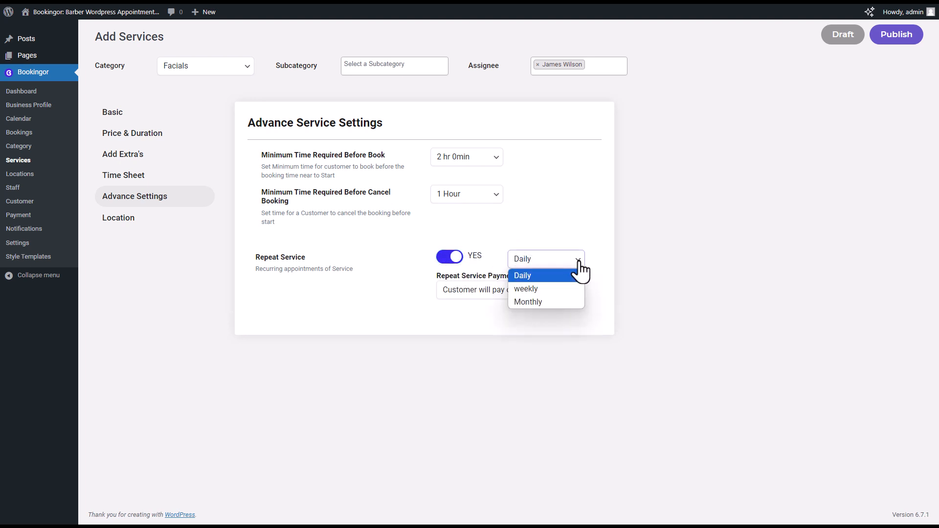
pyautogui.click(577, 261)
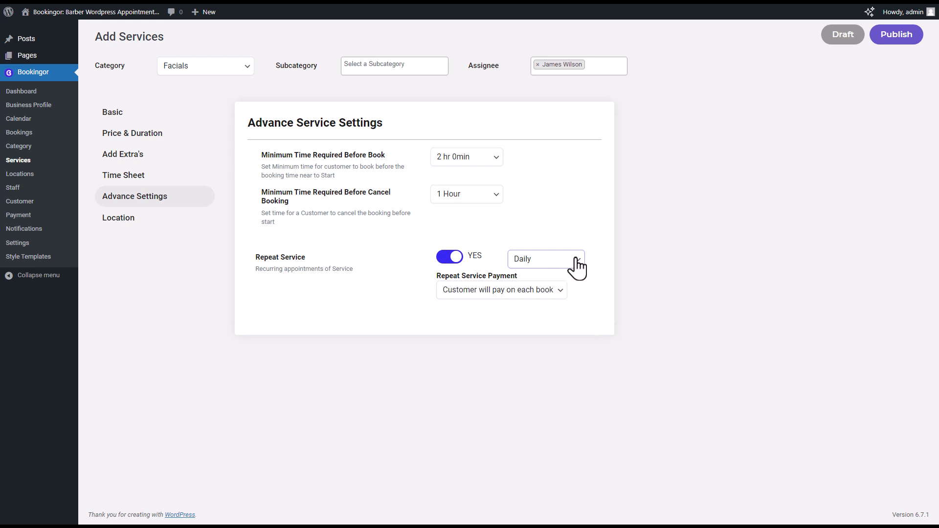
pyautogui.click(570, 269)
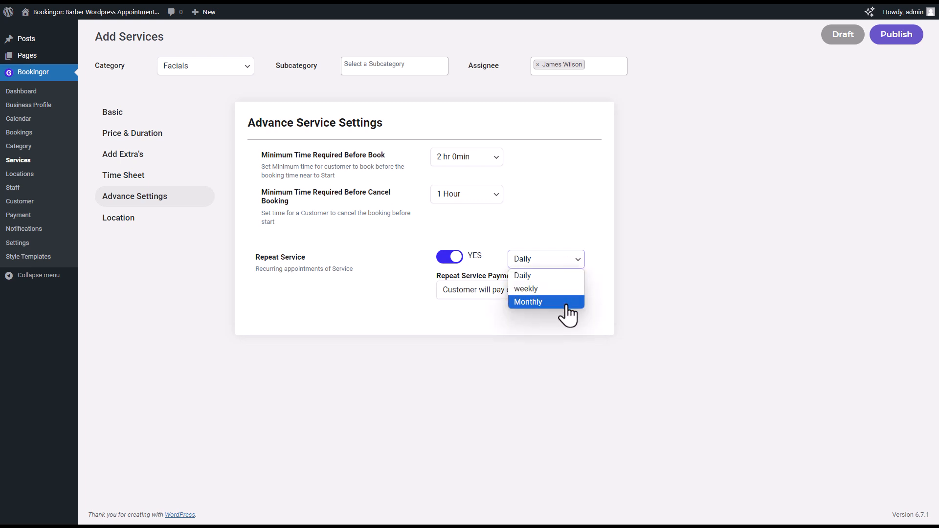
pyautogui.click(560, 275)
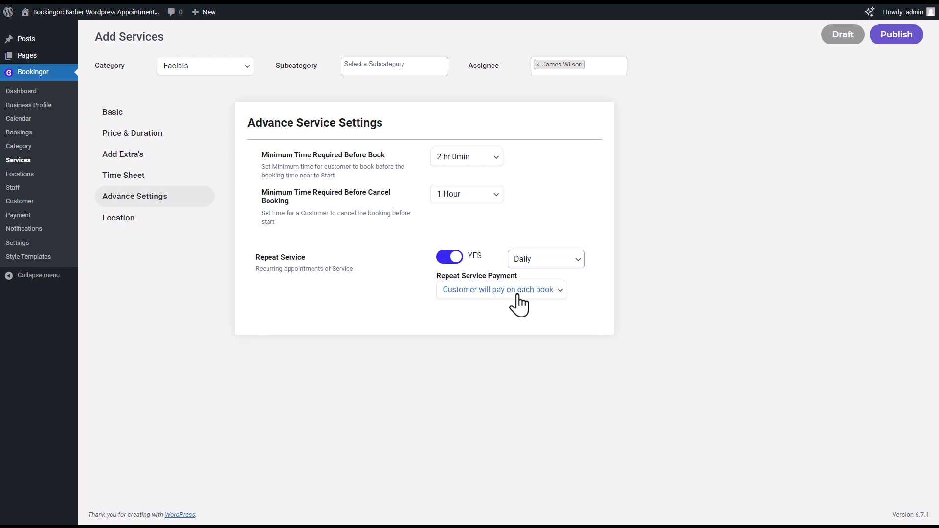
pyautogui.click(486, 297)
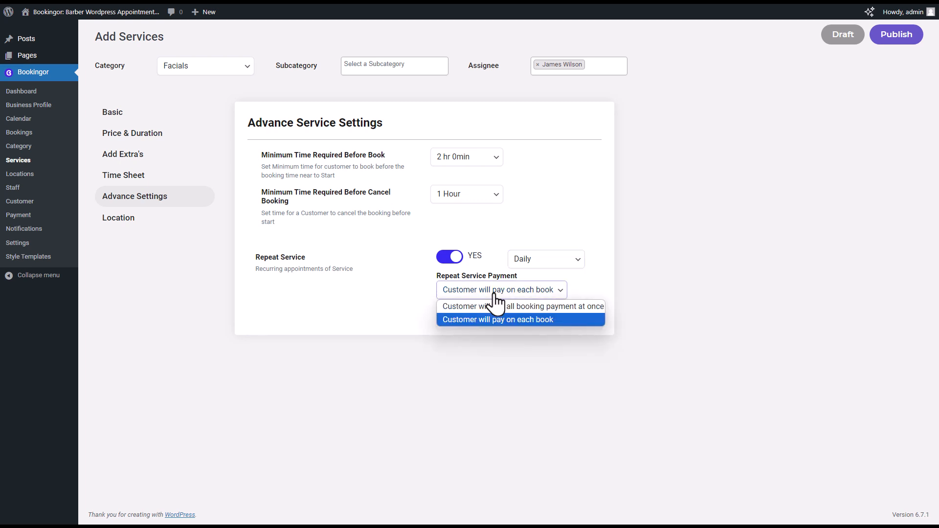
pyautogui.click(588, 311)
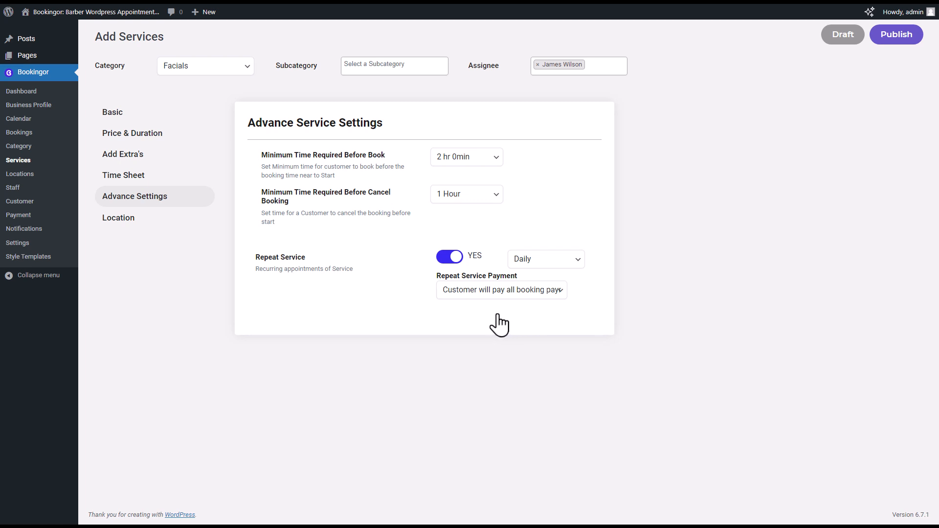
# Check which locations can be selected in the service's location settings.
pyautogui.click(139, 218)
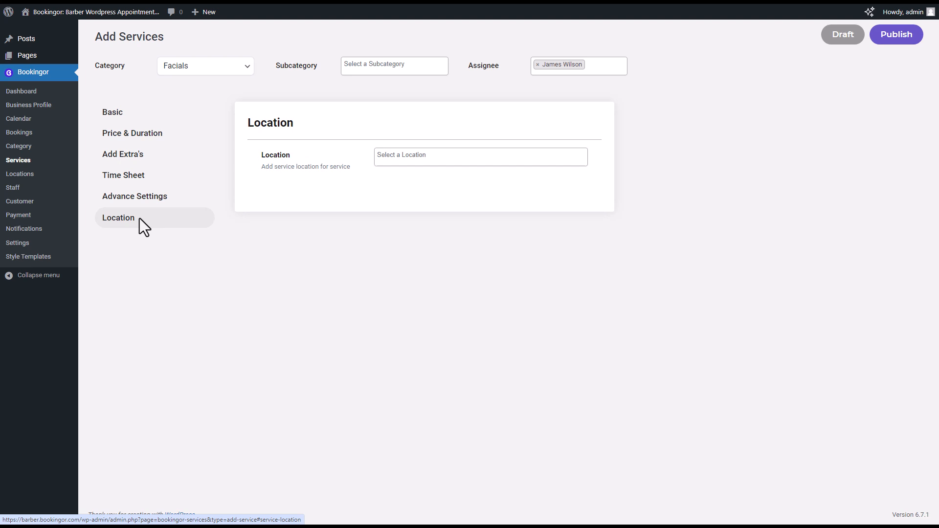
pyautogui.click(383, 155)
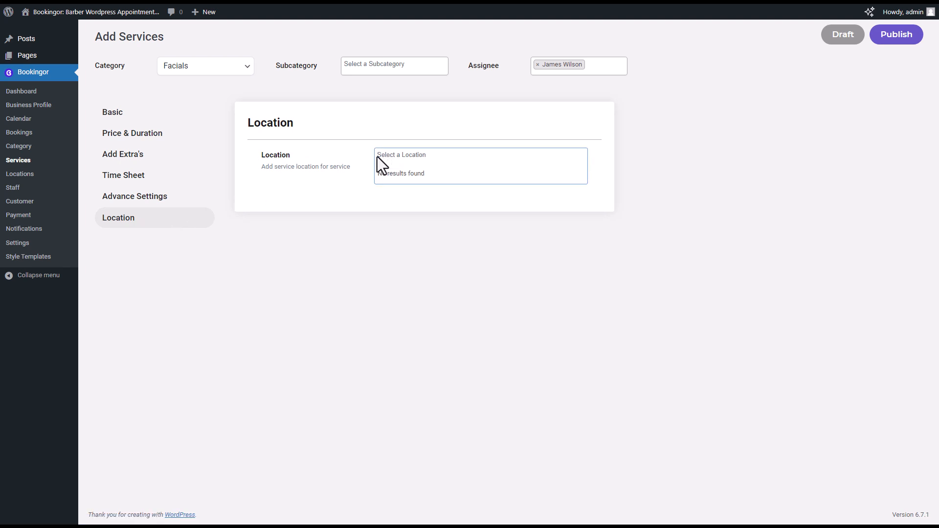
pyautogui.click(359, 177)
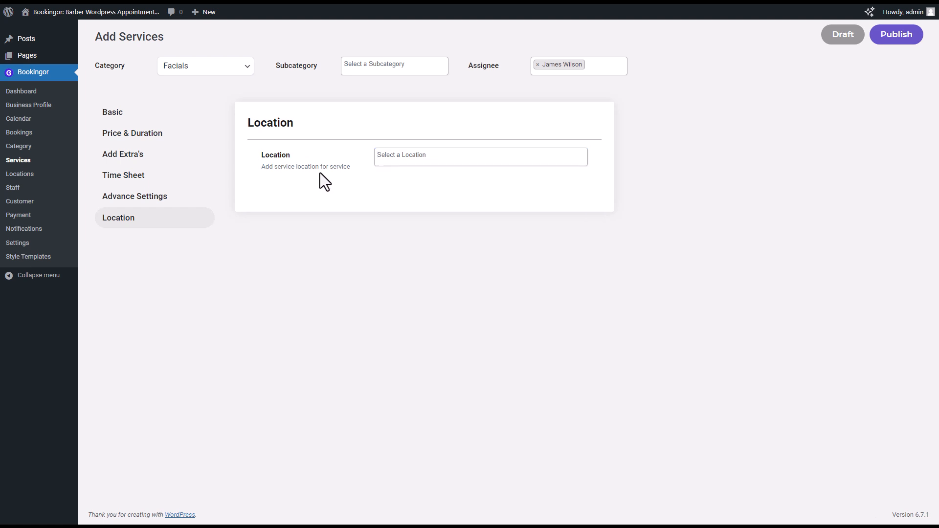
# Add a location named XYZ Barber Salon in New York, United States, and fill in its address.
pyautogui.click(25, 175)
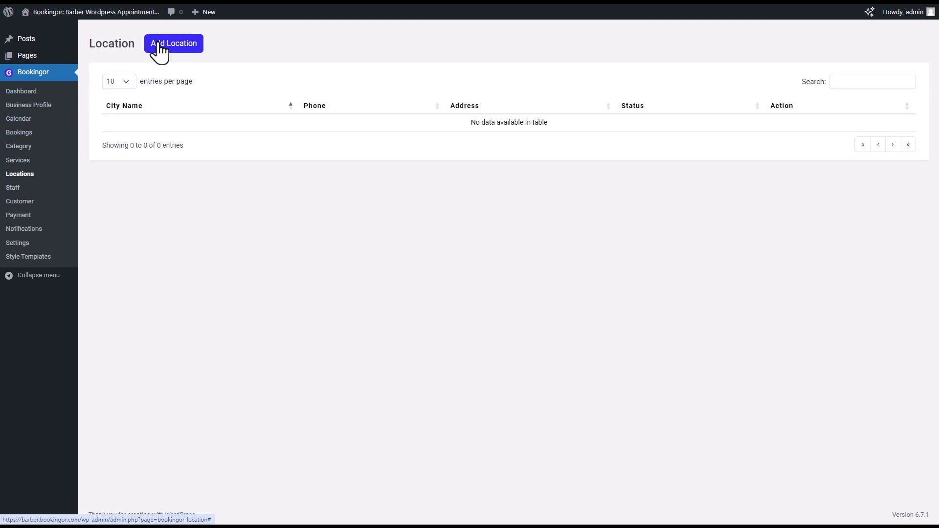
pyautogui.click(159, 44)
pyautogui.click(416, 218)
pyautogui.write('XYZ Barber Salon')
pyautogui.click(436, 250)
pyautogui.click(435, 303)
pyautogui.click(557, 249)
pyautogui.write('New York')
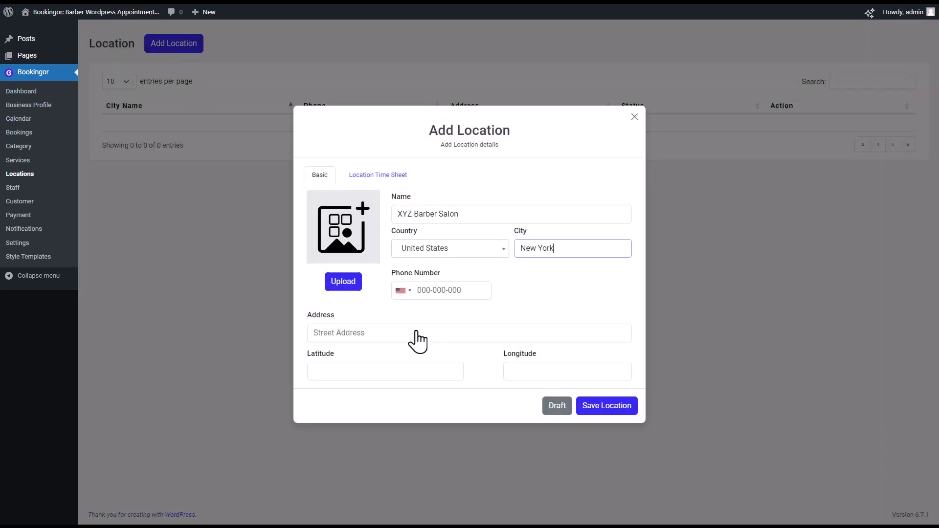
pyautogui.click(417, 333)
pyautogui.write('New York, United States')
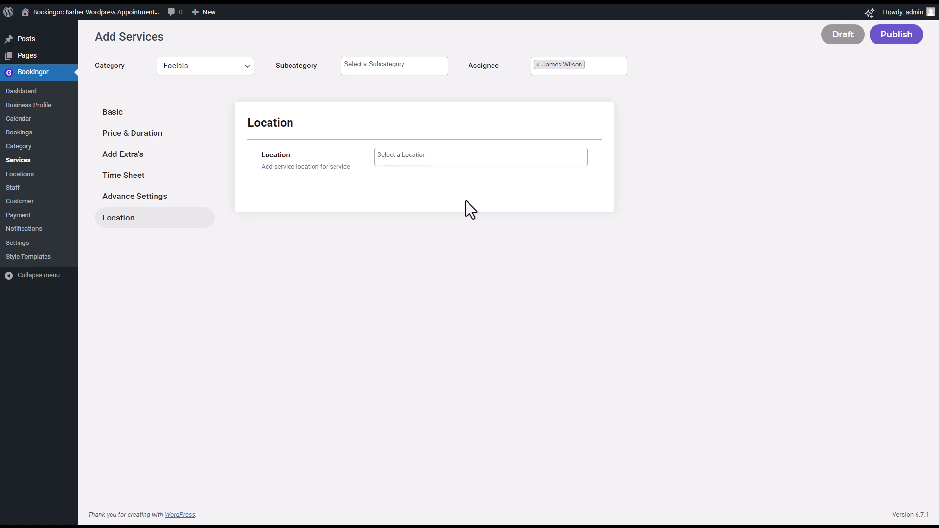
# Assign the New York location to the service and publish the service.
pyautogui.click(439, 161)
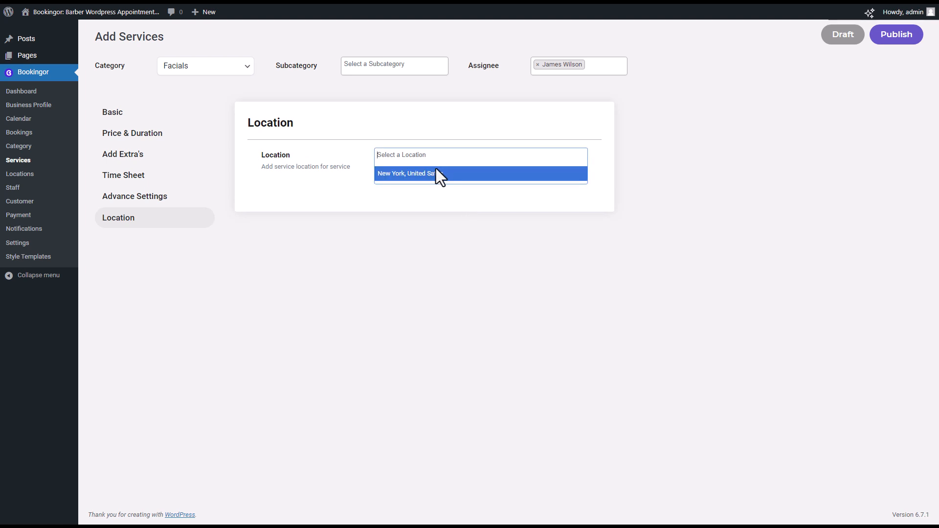
pyautogui.click(436, 173)
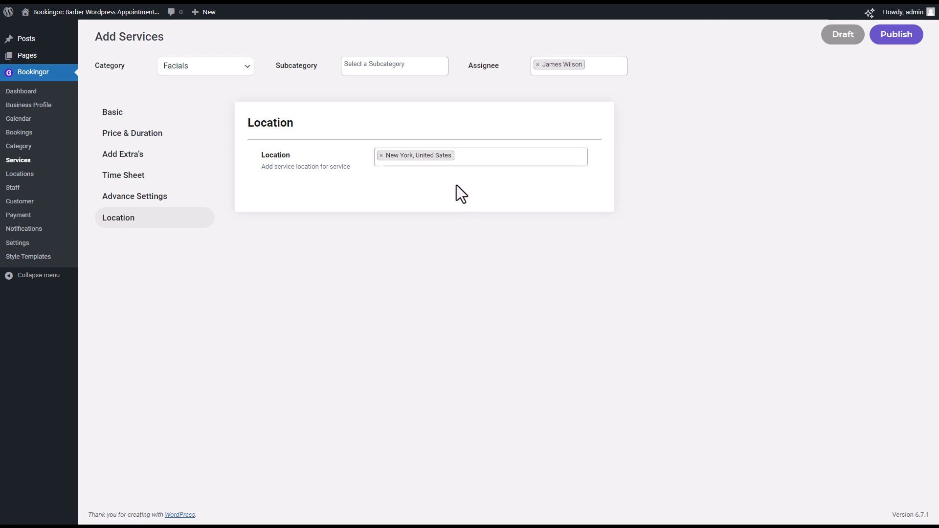
pyautogui.click(886, 36)
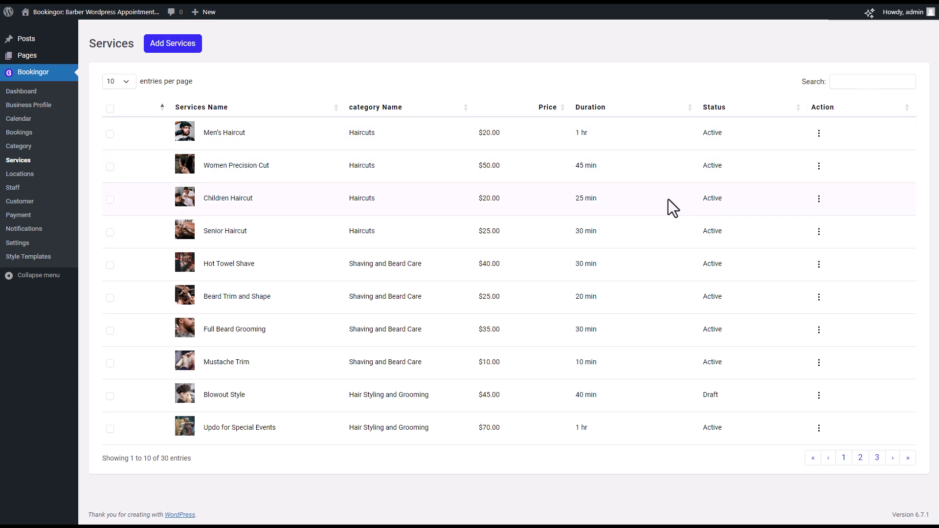
# Open the style templates and select Template 2's shortcode [BOOKINGOR_DESIGN_2].
pyautogui.click(35, 257)
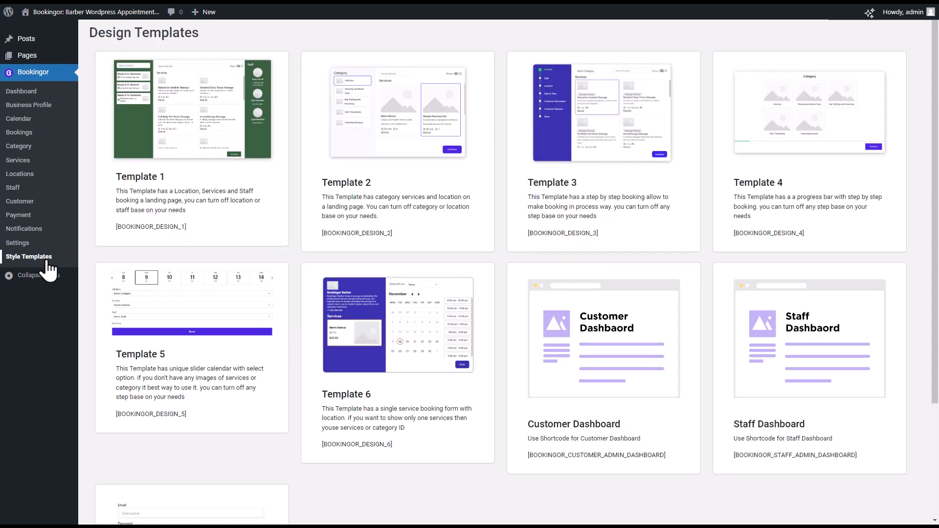
pyautogui.tripleClick(382, 234)
pyautogui.click(385, 233)
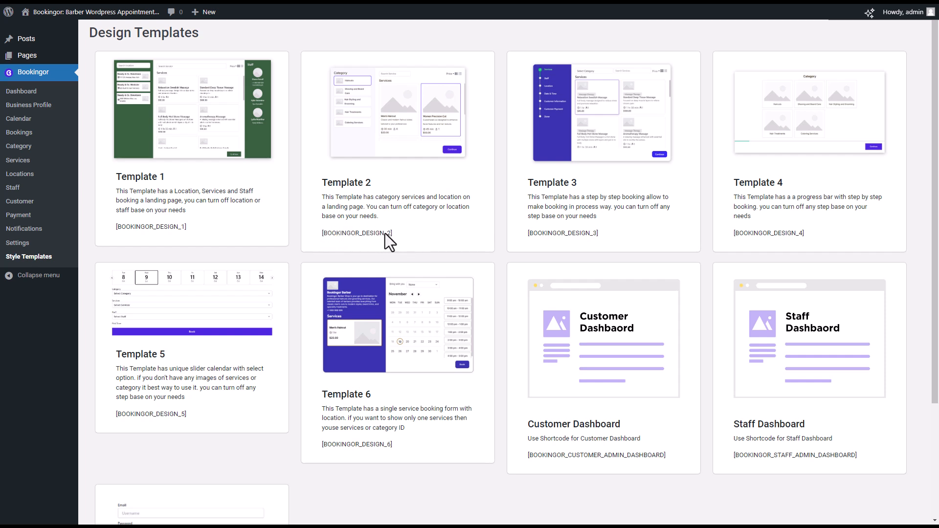